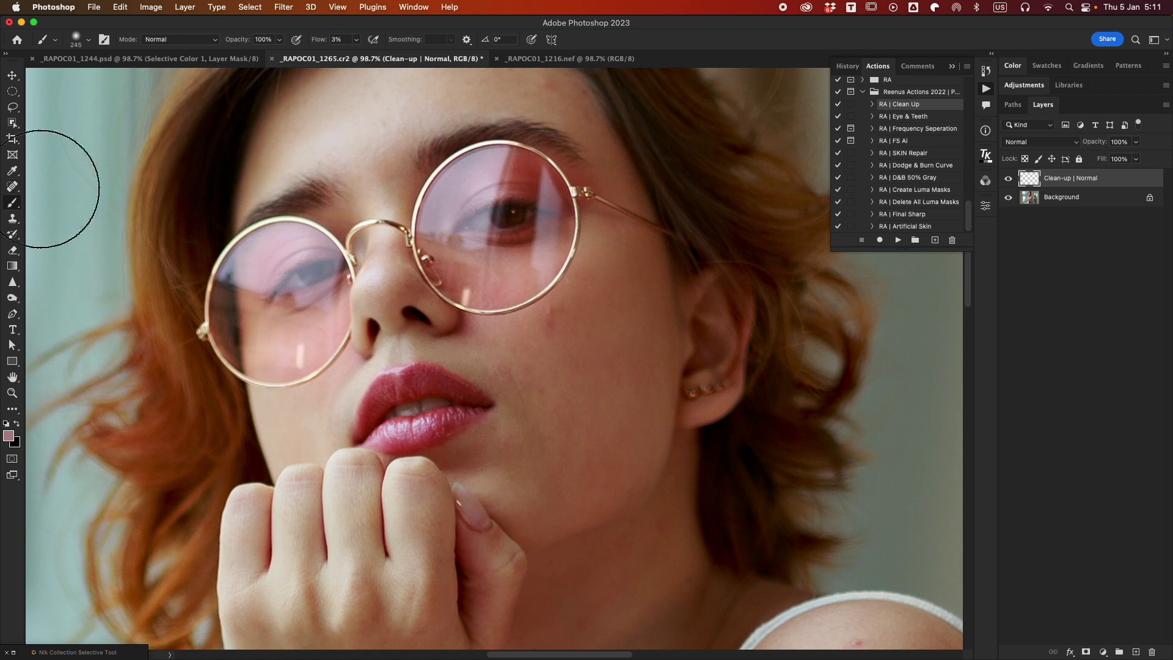
Heal the small blemishes on the cheek and around the mouth with the Spot Healing Brush.
left_click(21, 183)
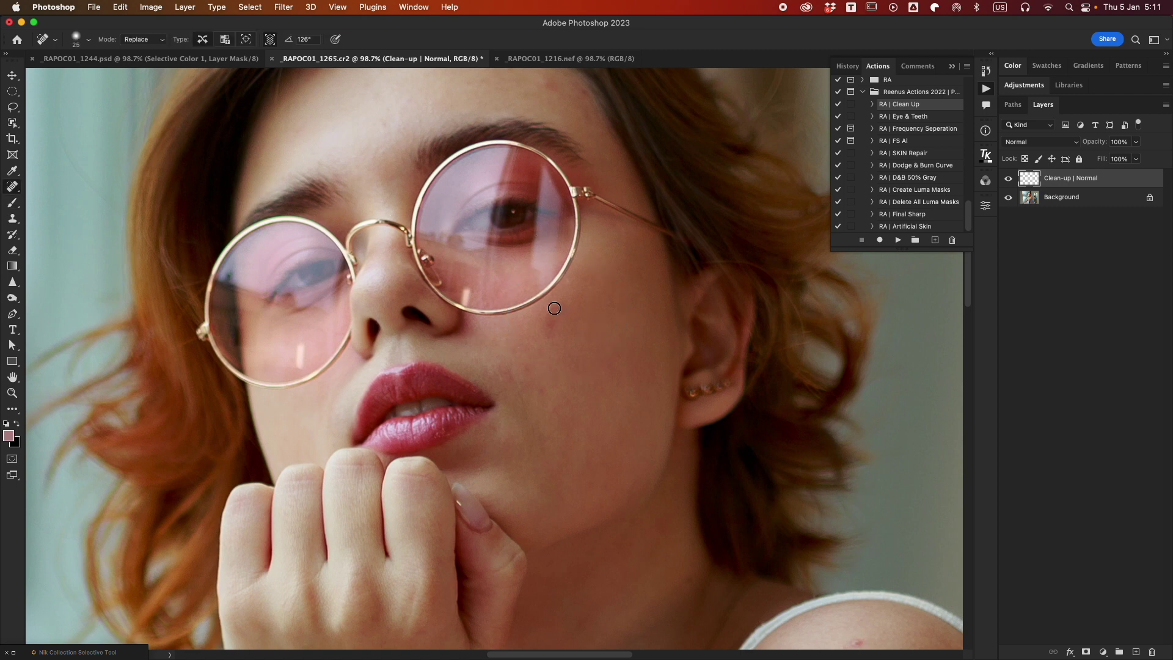
left_click(500, 382)
scroll(557, 413, "up", 5)
scroll(580, 311, "down", 10)
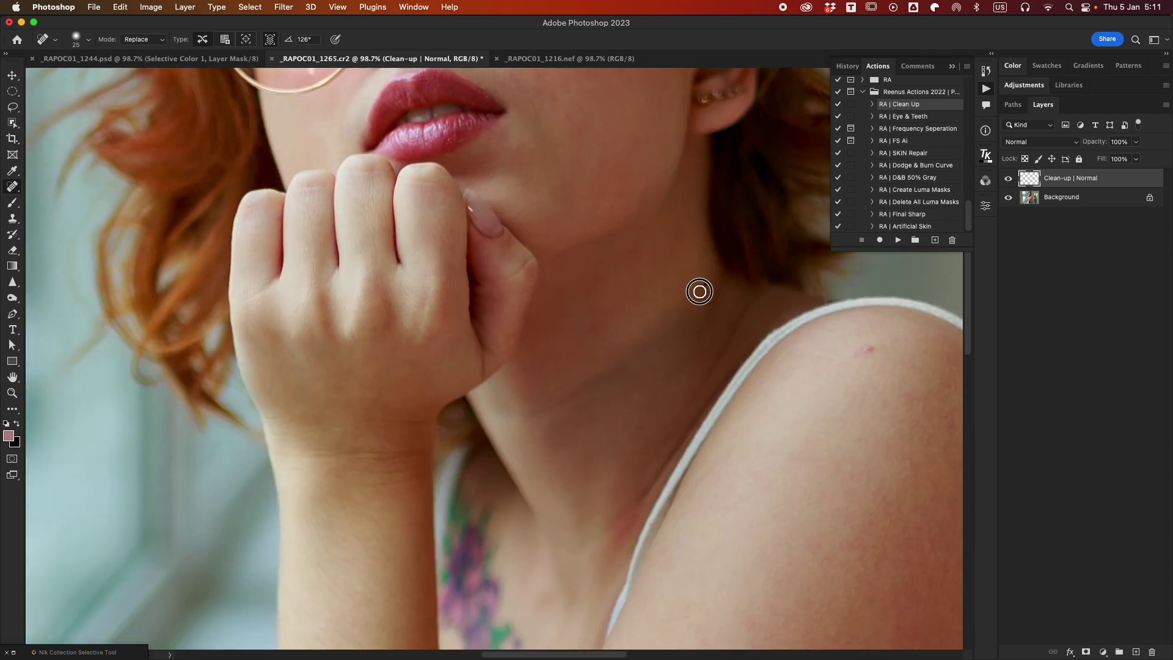
left_click_drag(699, 586, 702, 251)
left_click_drag(950, 279, 672, 329)
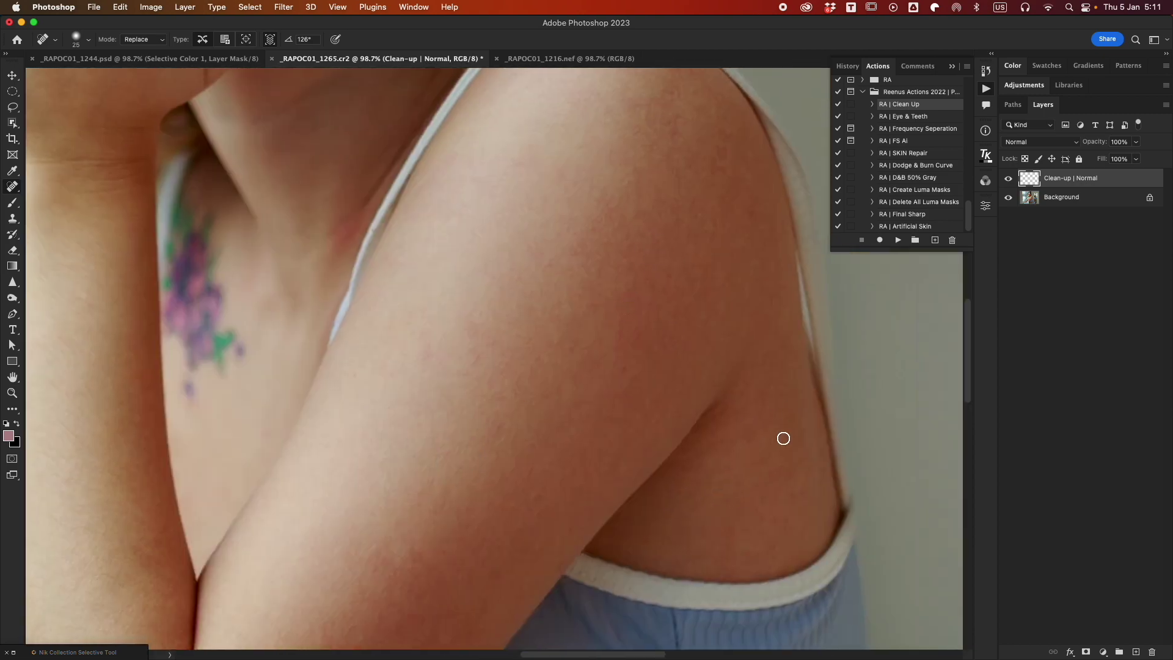
Heal the small skin marks on the upper arm and underarm area.
left_click_drag(783, 438, 702, 436)
left_click_drag(434, 424, 503, 422)
left_click_drag(606, 476, 621, 476)
left_click_drag(647, 407, 655, 299)
left_click(640, 253)
left_click_drag(533, 482, 598, 392)
Remove the loose dark specks of debris from the windowsill beside the forearm.
left_click_drag(494, 383, 487, 384)
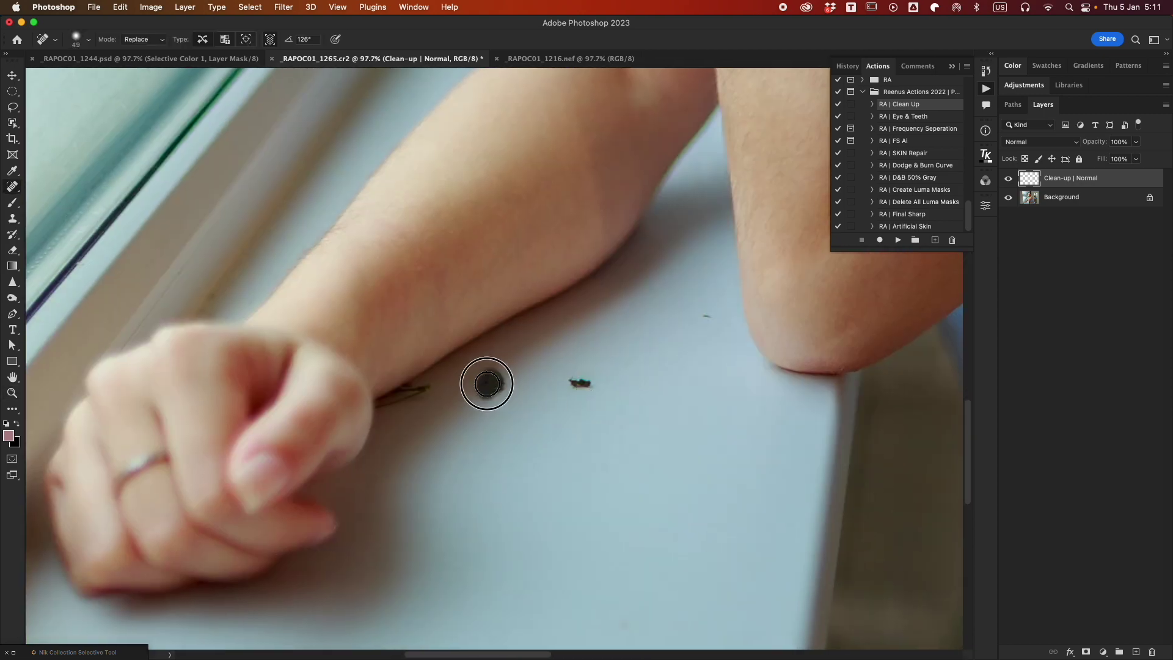
left_click(580, 383)
left_click(705, 314)
left_click_drag(503, 427, 576, 369)
left_click_drag(610, 134, 559, 369)
left_click(664, 399, "alt")
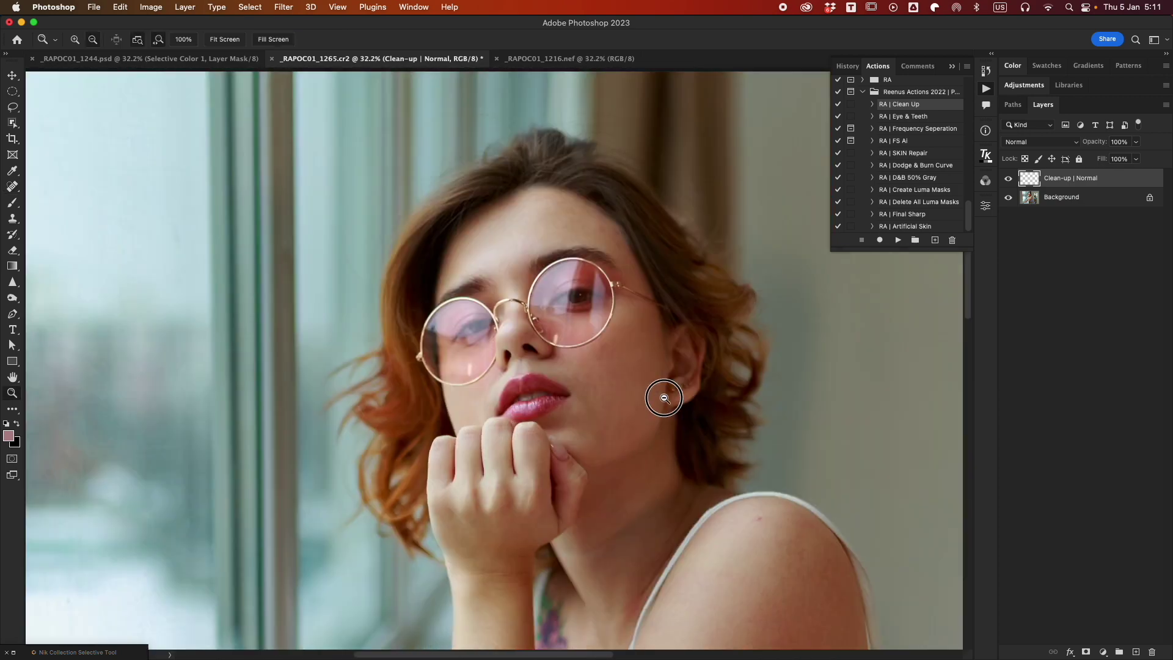
Run the RA | FS AI action and accept its Gaussian Blur for the Low layer.
scroll(603, 276, "up", 8)
key("j")
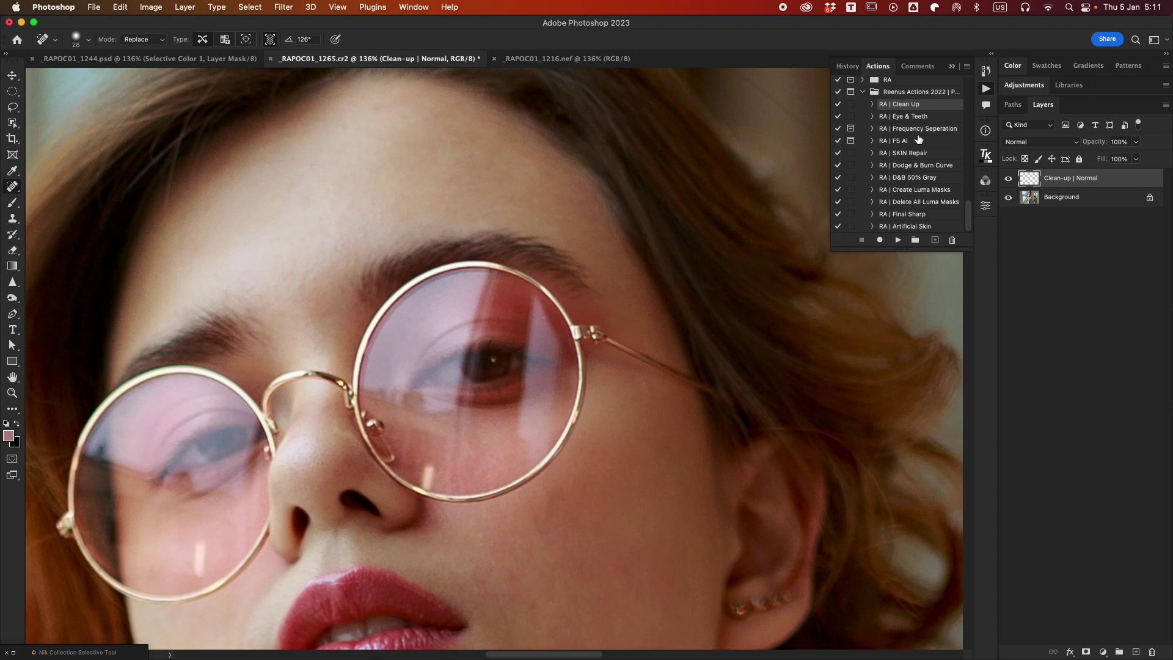
left_click_drag(539, 527, 660, 242)
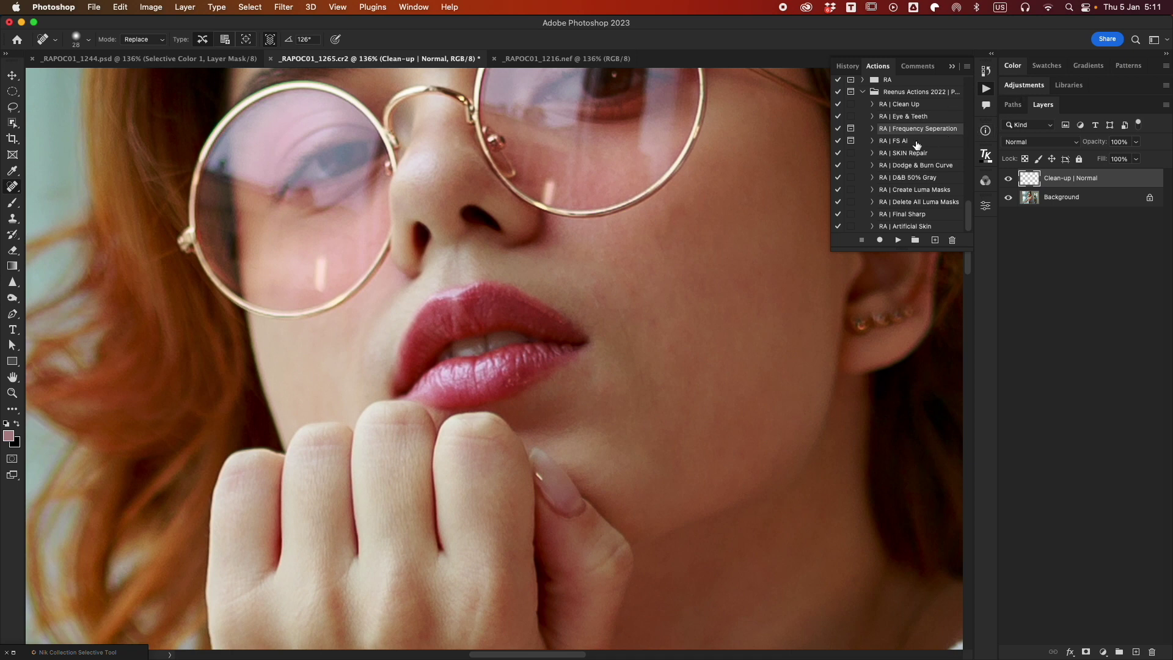
left_click(902, 240)
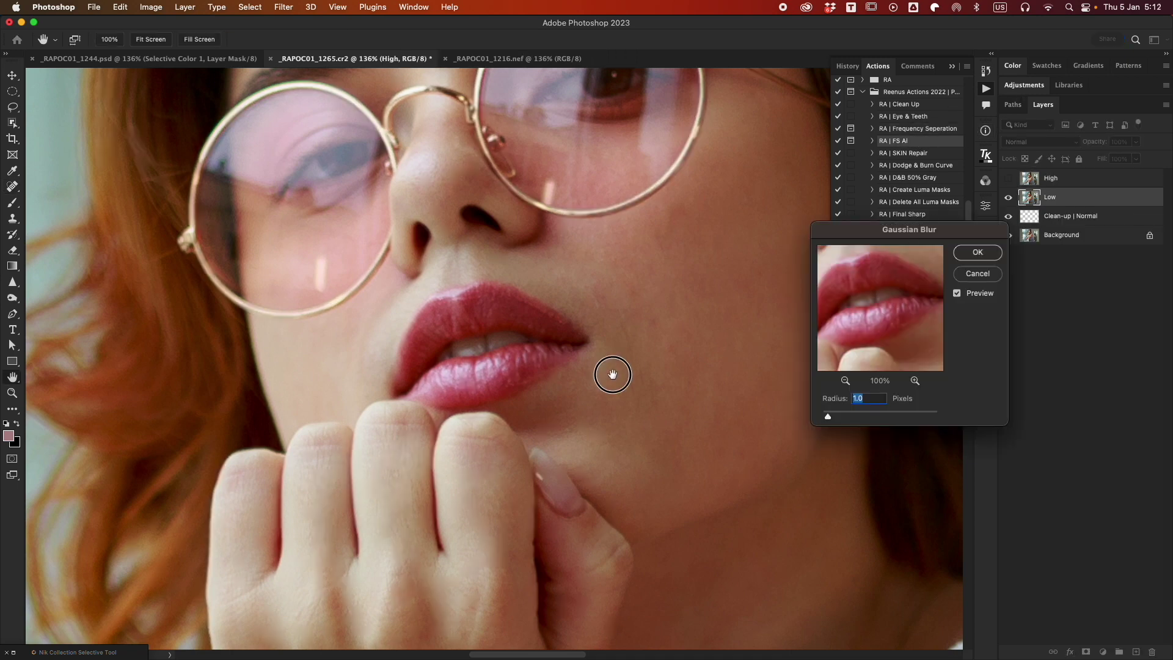
left_click_drag(613, 375, 493, 481)
left_click(977, 252)
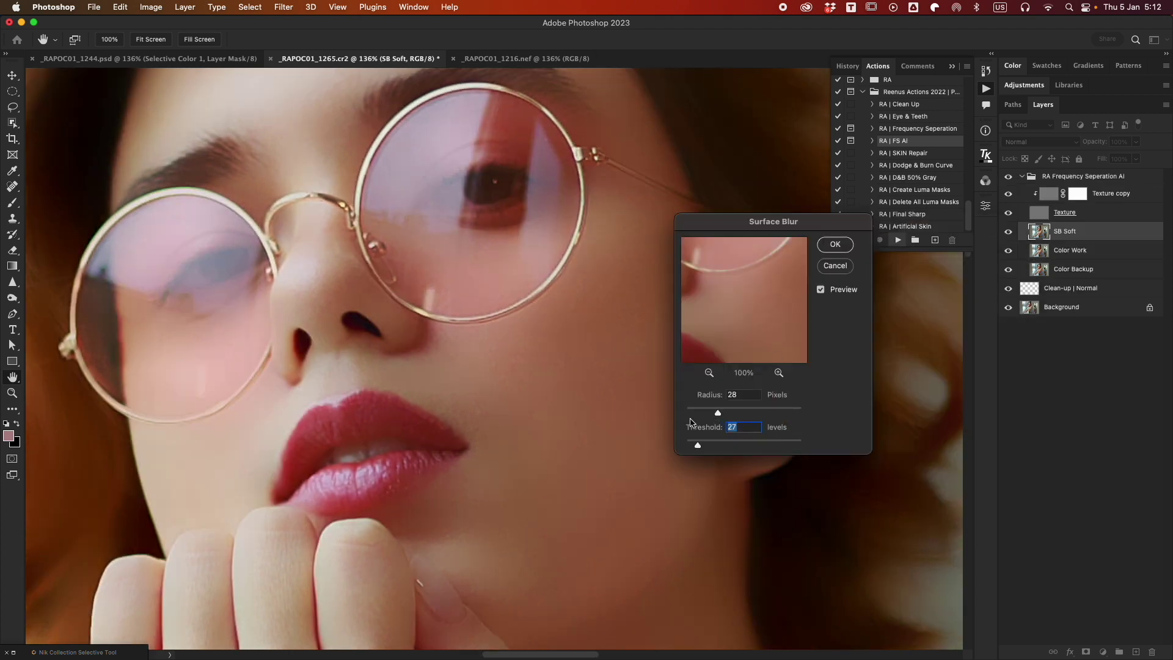
Apply the Surface Blur to the SB Soft layer with radius 20 pixels and threshold 23 levels.
scroll(614, 394, "down", 3)
left_click_drag(717, 413, 709, 414)
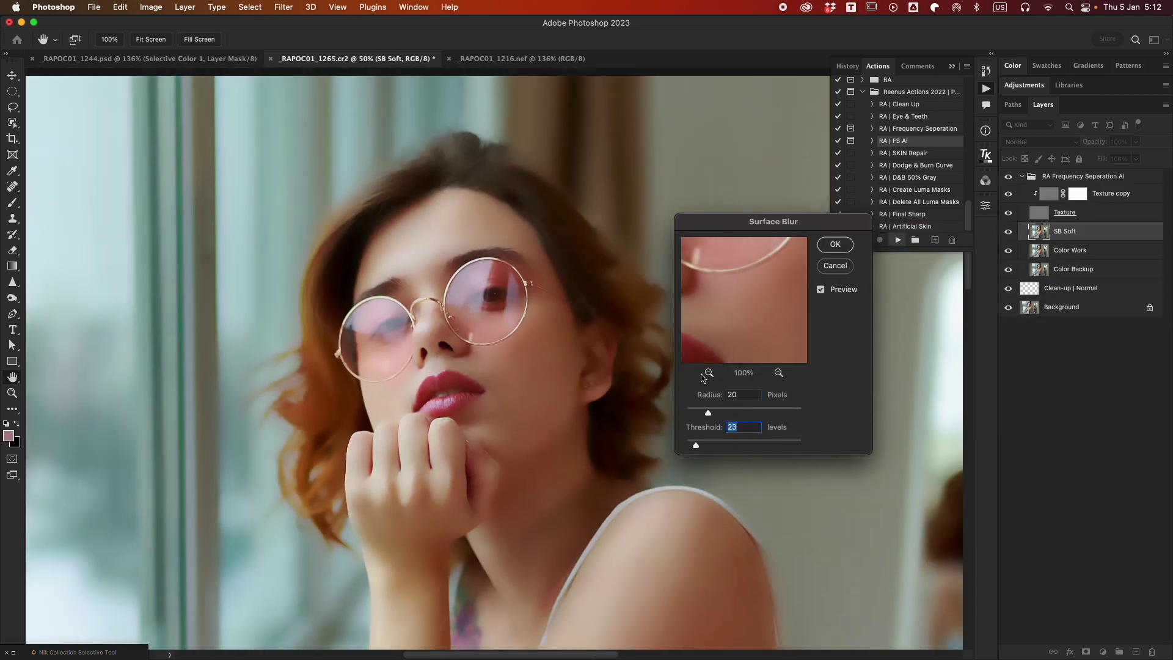
key("Return")
Fade the surface blur to 51% opacity and accept the Skin Tones colour range with fuzziness 74 for its mask.
scroll(513, 401, "up", 2)
left_click_drag(787, 293, 800, 295)
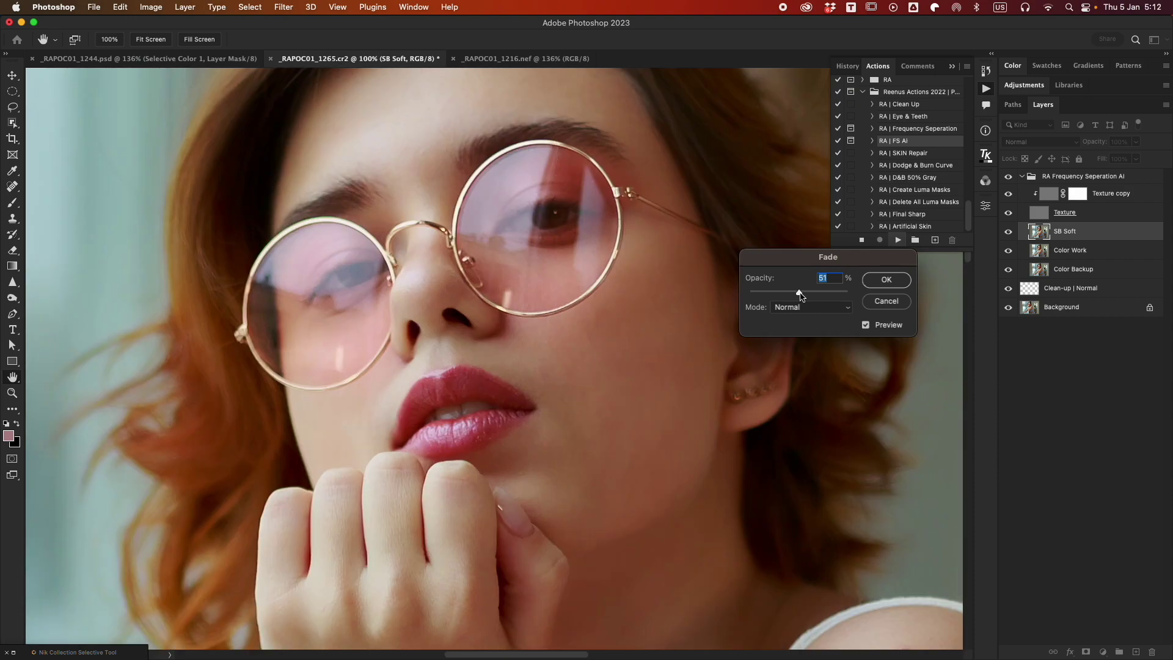
key("Return")
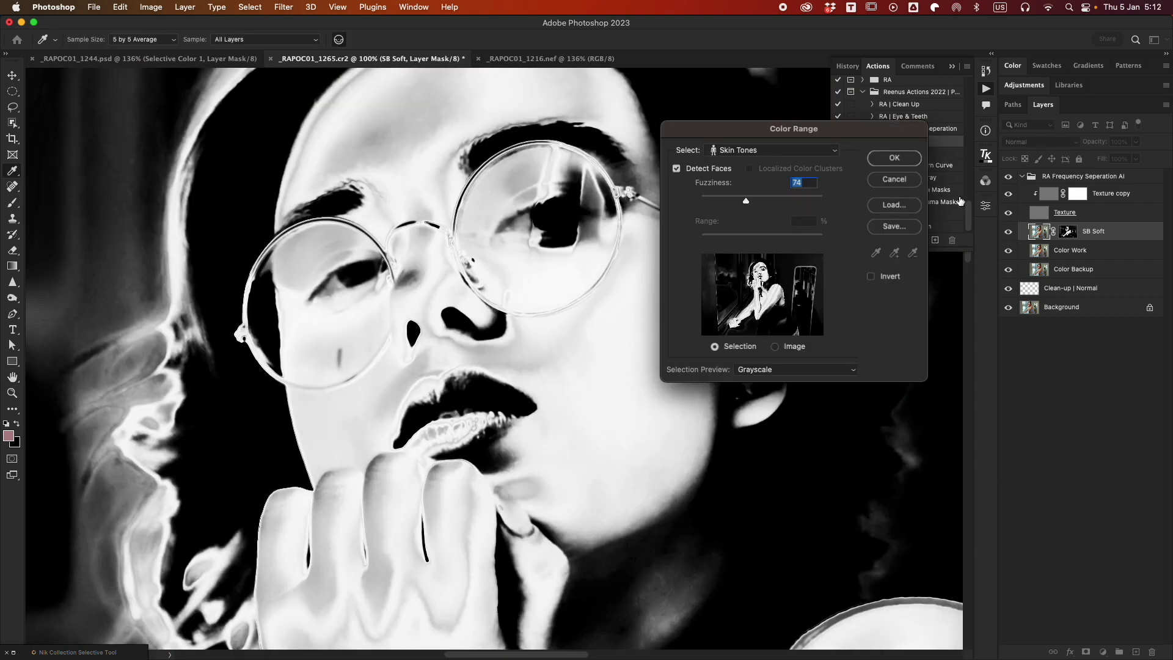
key("Return")
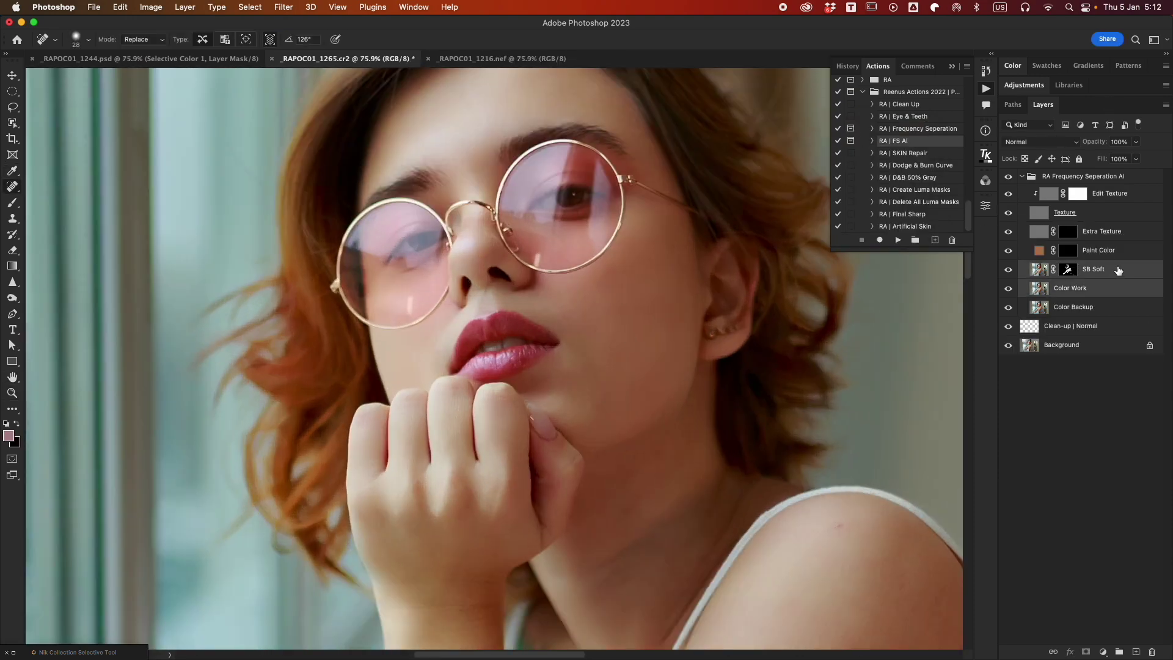
Merge the SB Soft and Color Work layers, and blend the neck and jaw skin tones with the Mixer Brush.
scroll(628, 379, "down", 5)
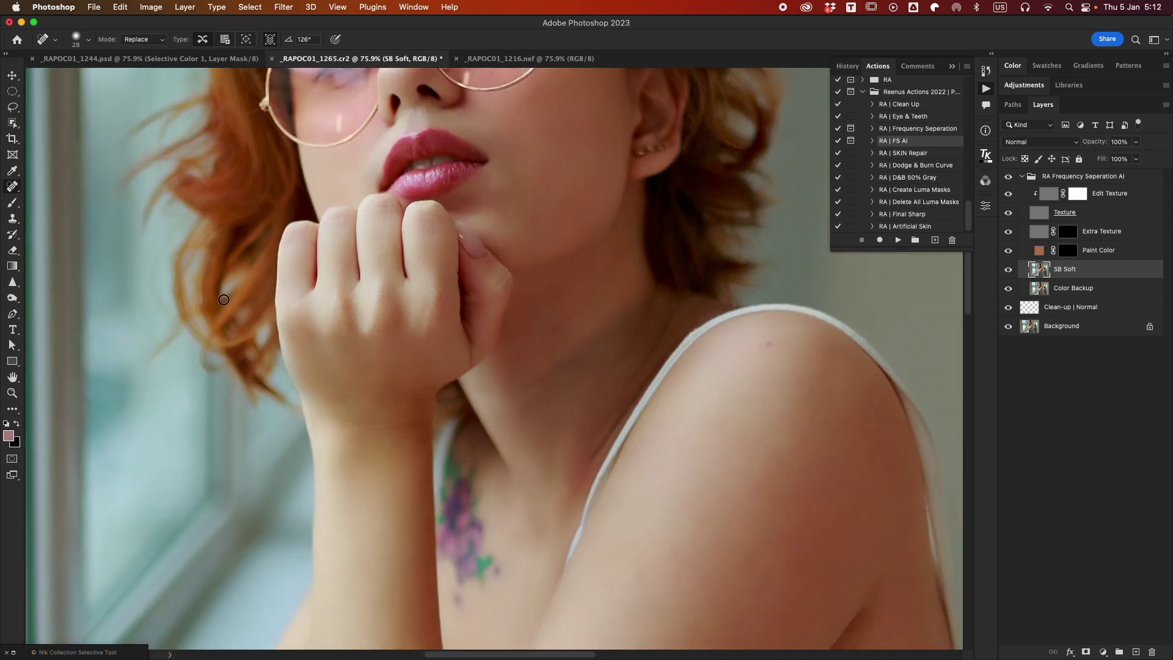
left_click_drag(16, 204, 61, 237)
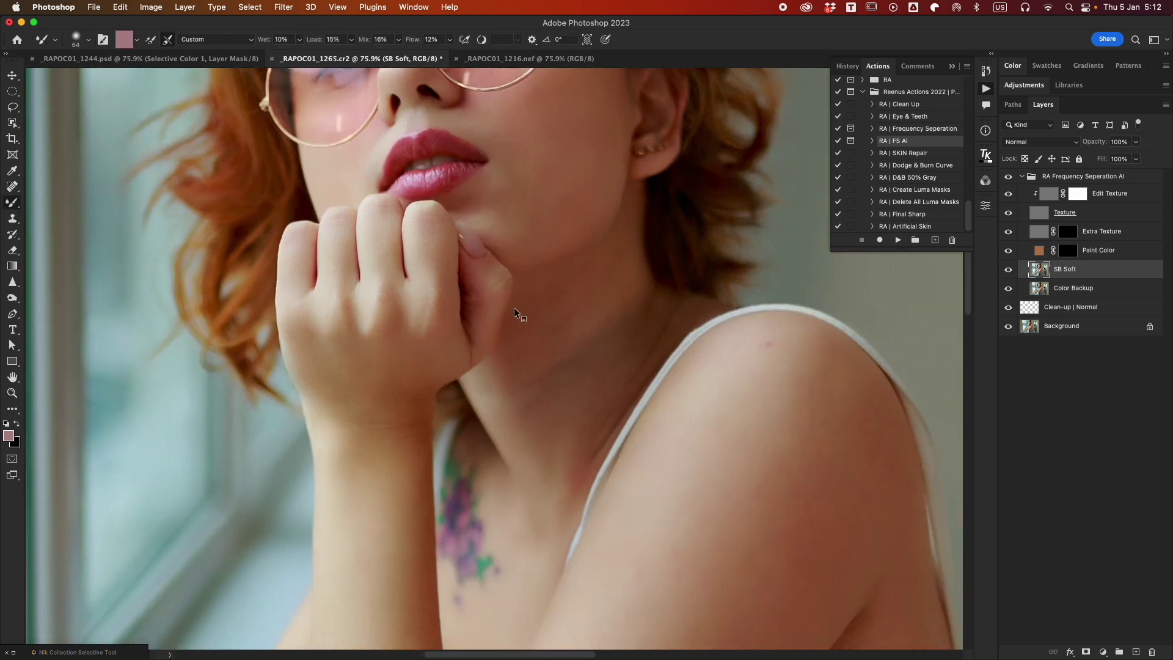
mouse_move(618, 321)
left_mouse_down()
mouse_move(644, 325)
mouse_move(591, 311)
mouse_move(600, 356)
mouse_move(618, 283)
left_mouse_up()
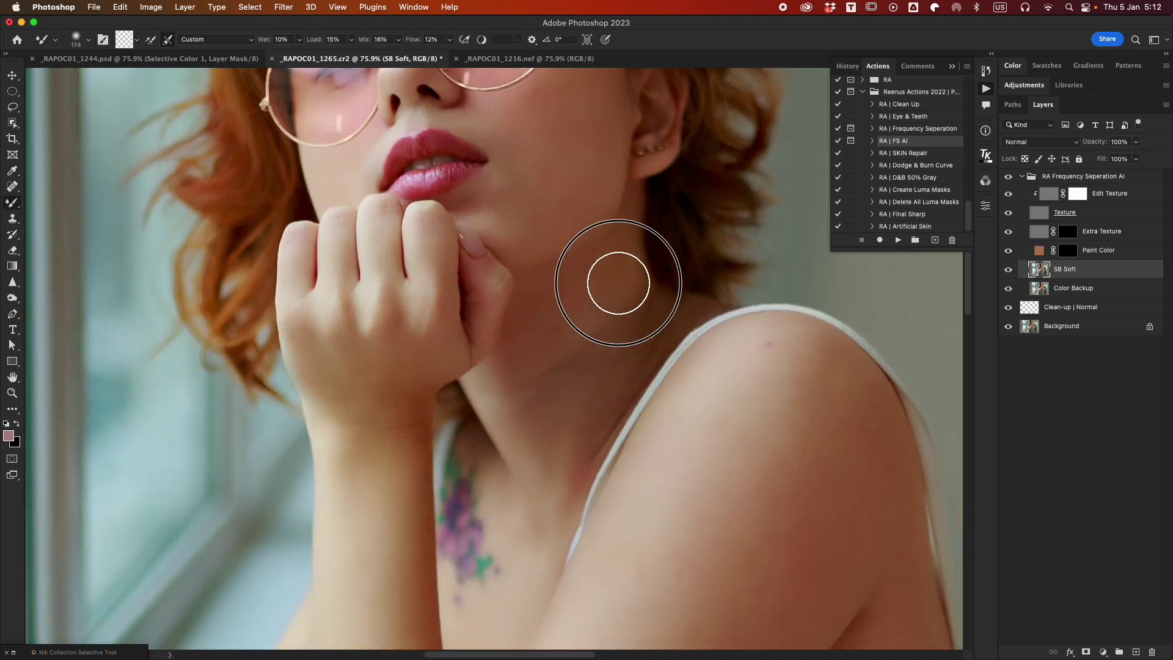
mouse_move(563, 377)
left_mouse_down()
mouse_move(537, 322)
mouse_move(533, 349)
mouse_move(569, 348)
mouse_move(609, 281)
mouse_move(507, 396)
left_mouse_up()
left_click_drag(628, 343, 545, 298)
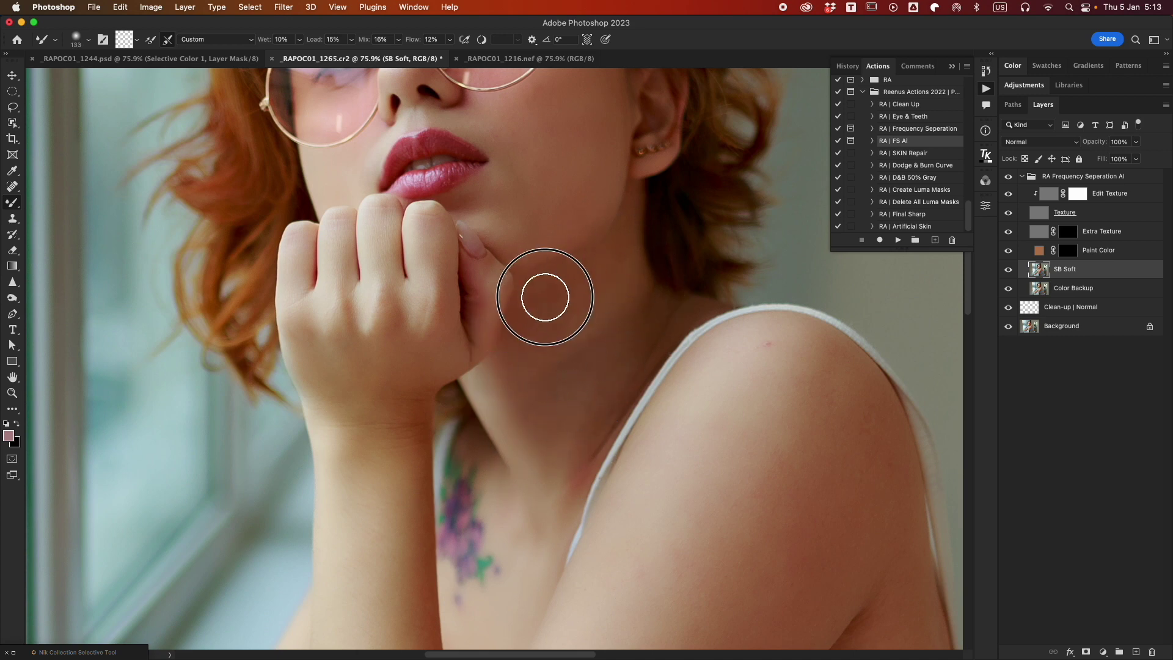
left_click_drag(614, 169, 597, 321)
key("bracketleft")
left_click_drag(529, 232, 489, 327)
Blend the uneven skin tones on the forehead with the Mixer Brush.
left_click_drag(386, 107, 420, 246)
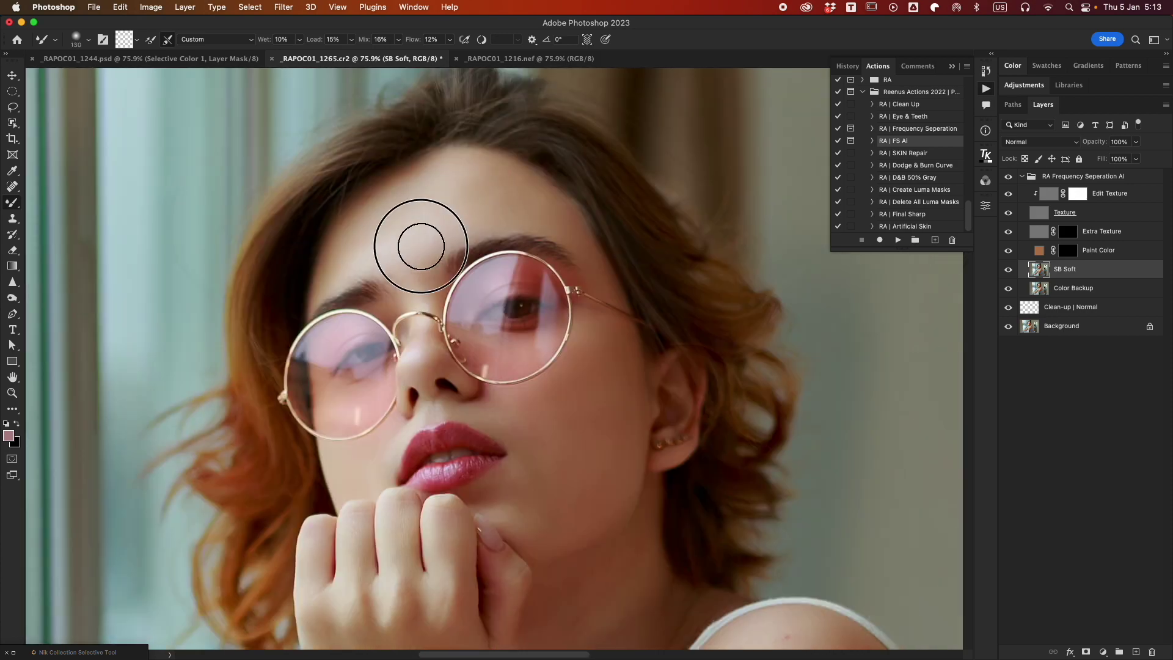
mouse_move(406, 596)
left_mouse_down()
mouse_move(466, 436)
mouse_move(459, 177)
left_mouse_up()
left_click_drag(422, 270, 447, 264)
Smooth the skin tone transitions on the upper arm, elbow and underarm with a larger Mixer Brush.
left_click_drag(519, 489, 414, 308)
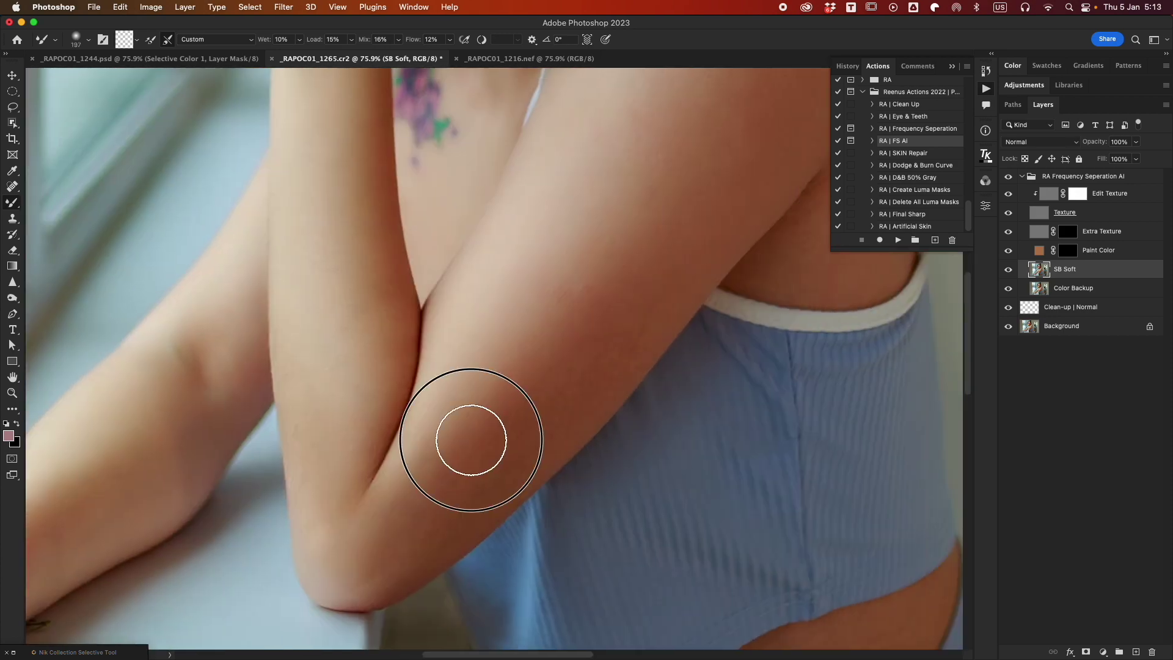
scroll(652, 238, "up", 2)
scroll(652, 238, "right", 4)
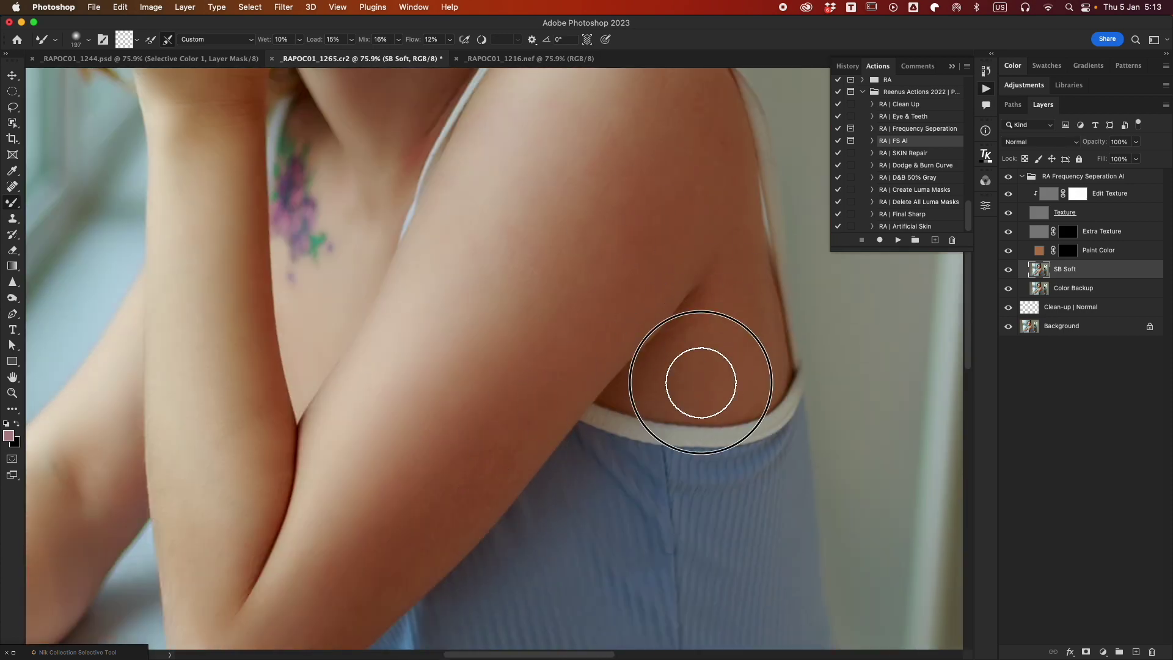
scroll(697, 245, "up", 4)
mouse_move(231, 505)
left_mouse_down()
mouse_move(458, 361)
mouse_move(681, 160)
left_mouse_up()
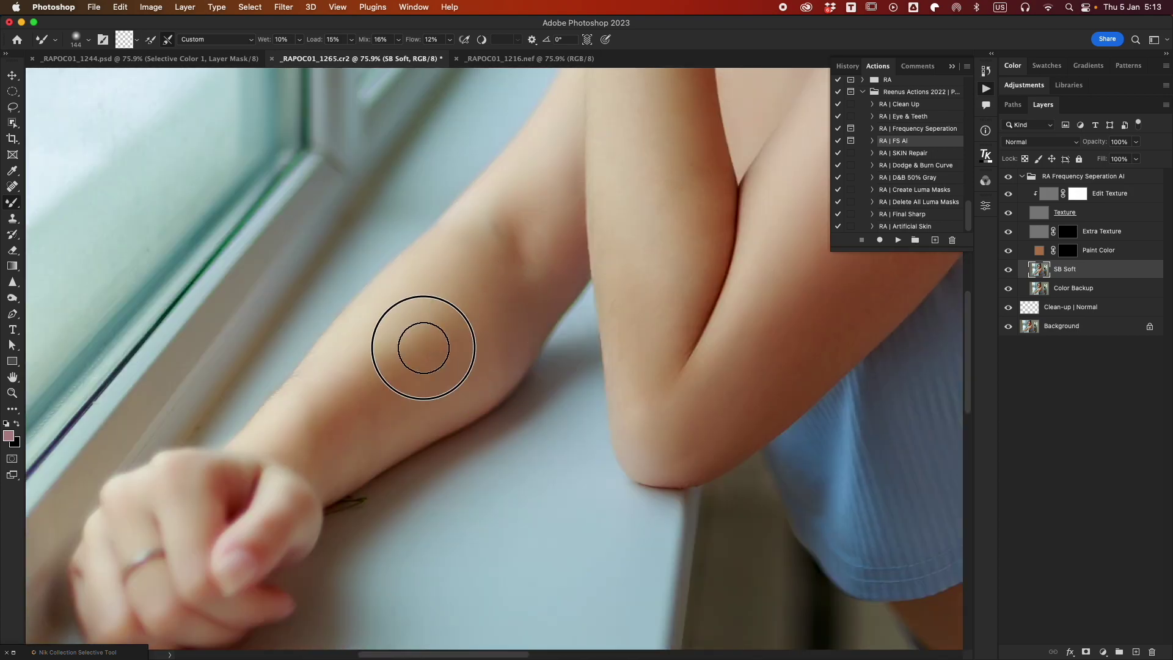
Blend the skin tones on the forearm resting on the windowsill and the bare skin further down the body.
mouse_move(297, 432)
left_mouse_down()
mouse_move(369, 408)
mouse_move(269, 415)
left_mouse_up()
mouse_move(584, 403)
left_mouse_down()
mouse_move(492, 474)
mouse_move(533, 452)
left_mouse_up()
left_click_drag(460, 476, 497, 465)
left_click_drag(568, 422, 605, 275)
mouse_move(703, 263)
left_mouse_down()
mouse_move(558, 569)
mouse_move(587, 382)
left_mouse_up()
Lower the density of the Extra Texture layer mask to 39%.
scroll(621, 181, "up", 10)
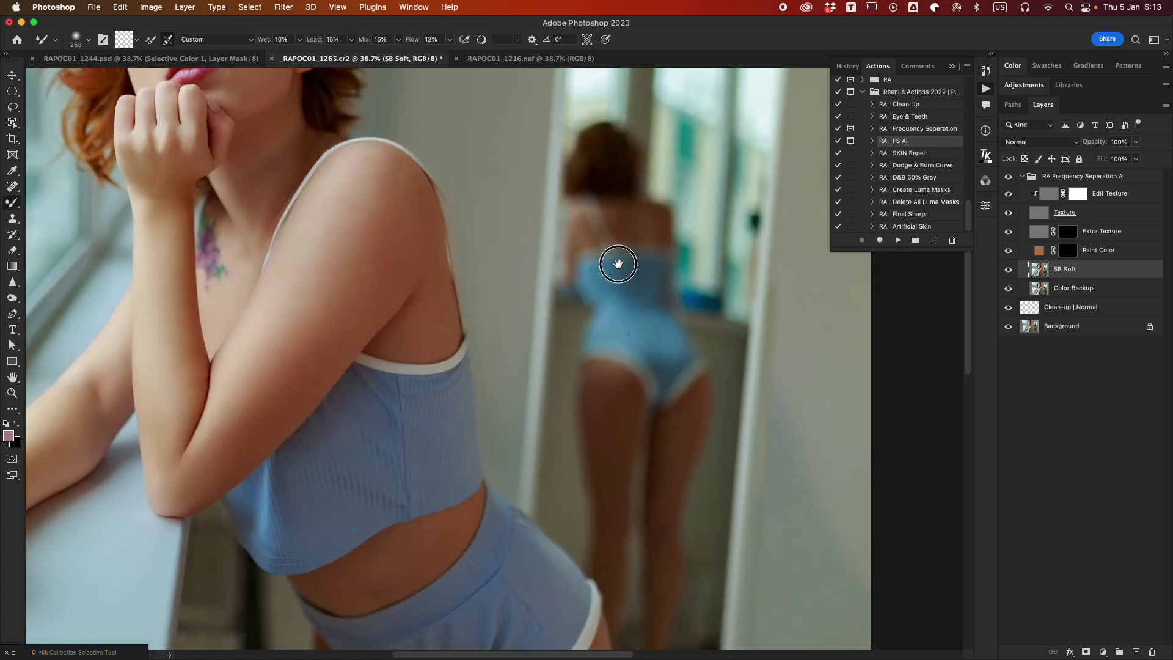
scroll(618, 262, "left", 8)
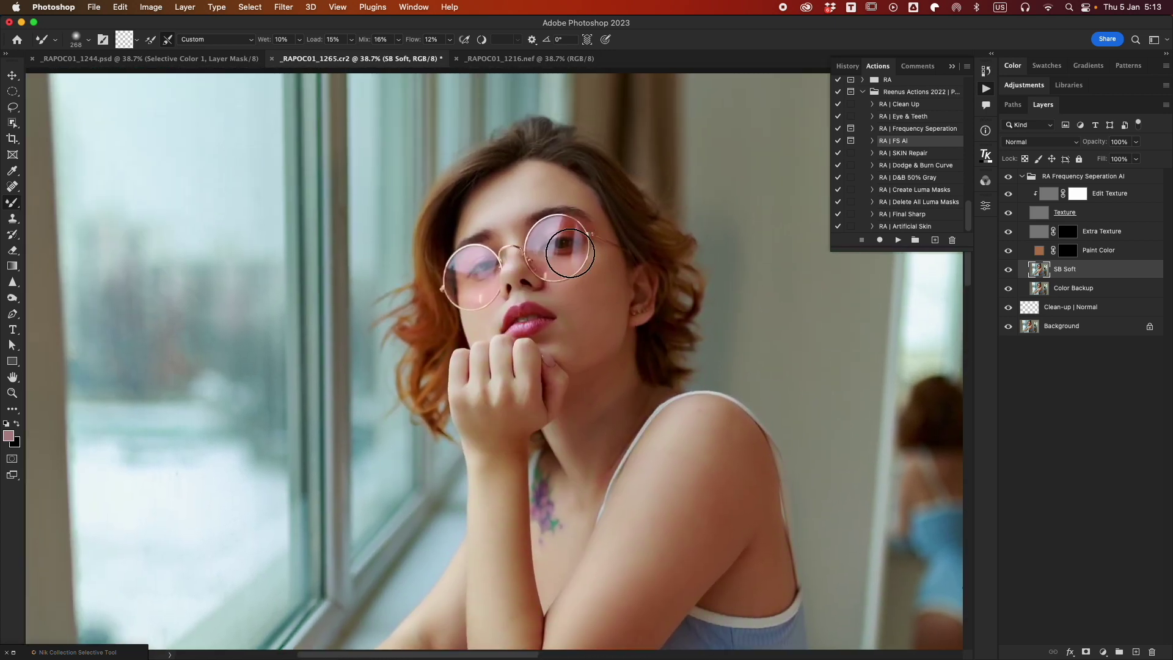
scroll(526, 232, "up", 4)
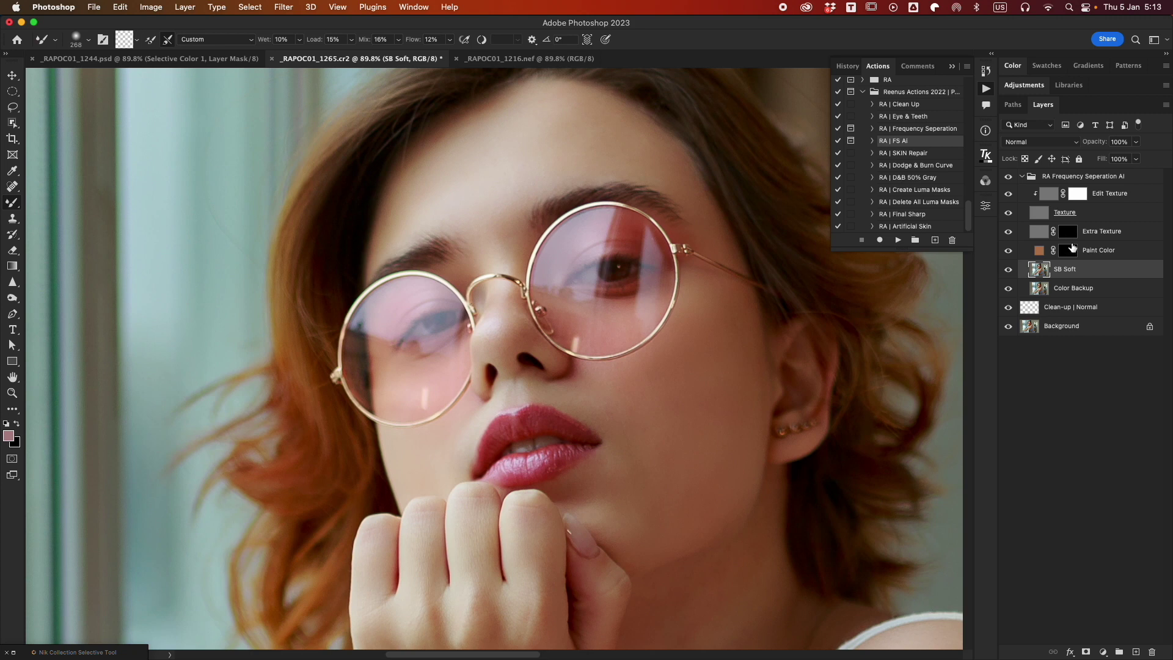
left_click(1070, 234)
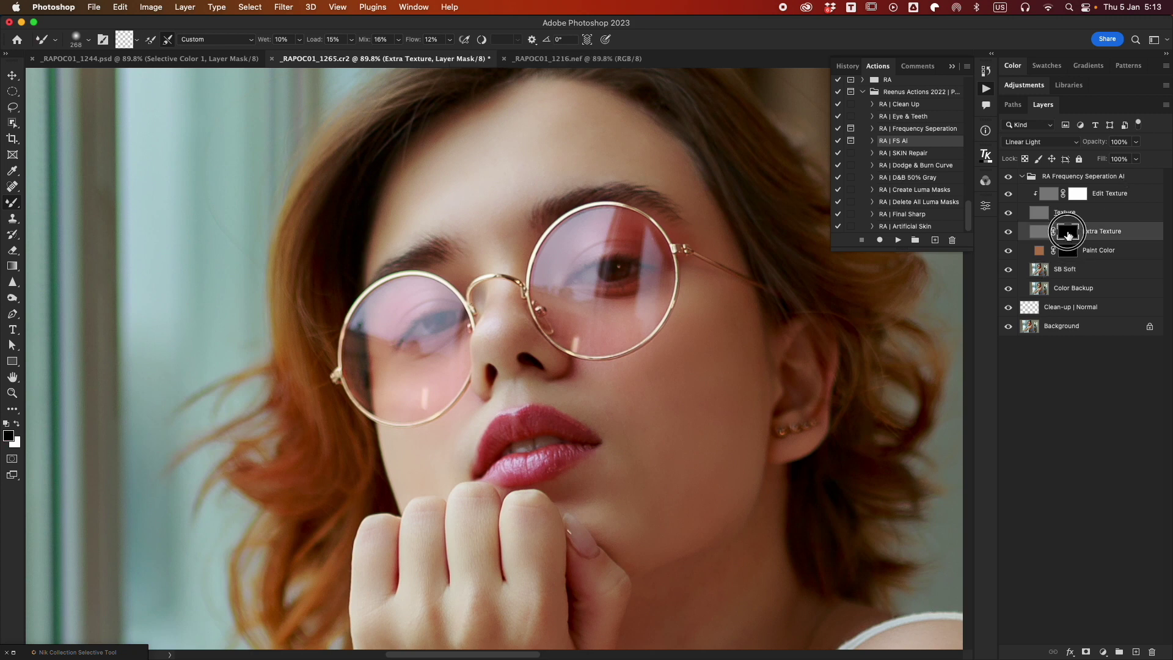
double_click(1067, 234)
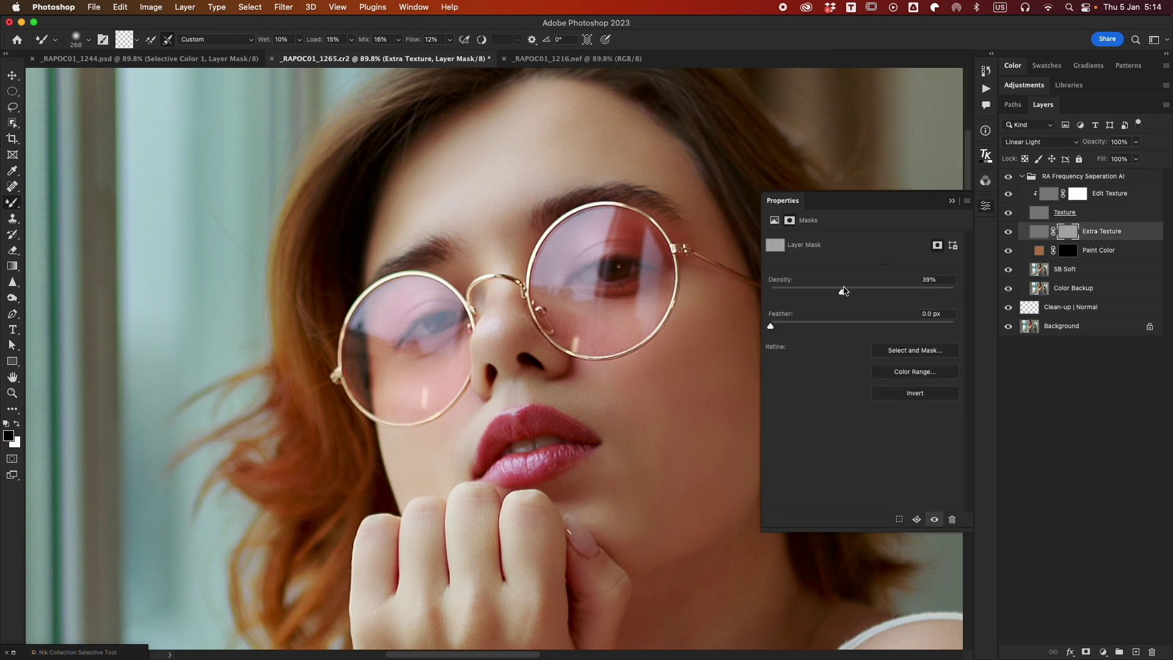
left_click(953, 202)
Examine the skin texture close up and across the whole portrait.
key("z")
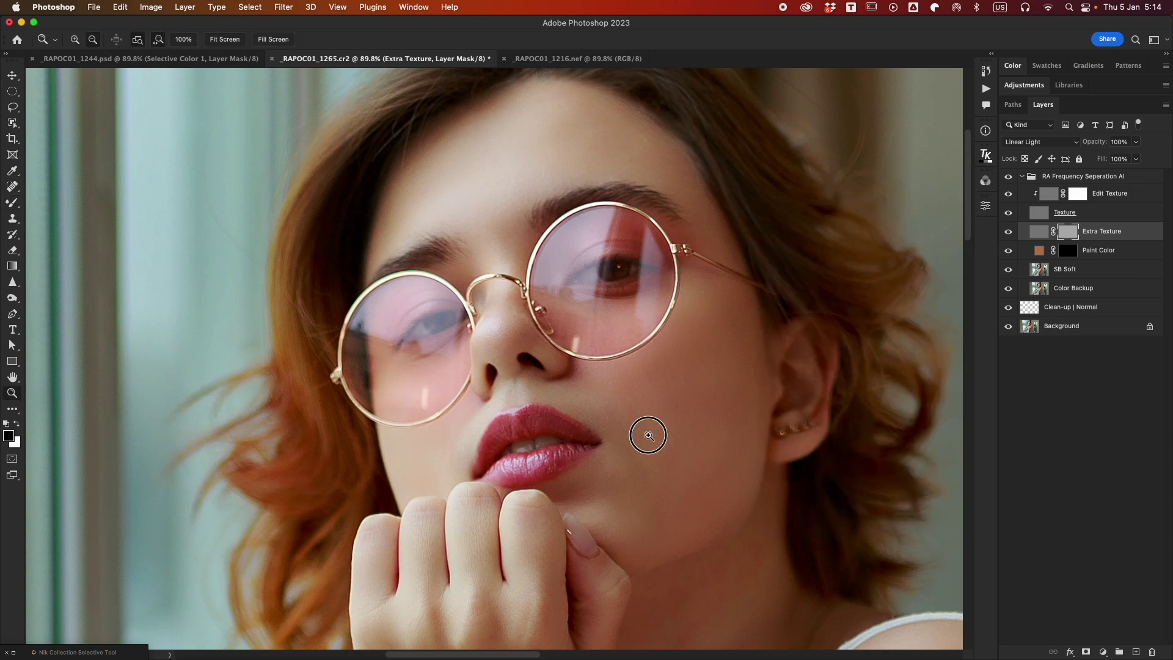
left_click_drag(647, 434, 696, 397)
left_click_drag(723, 315, 700, 373)
scroll(699, 373, "down", 5)
scroll(699, 373, "up", 5)
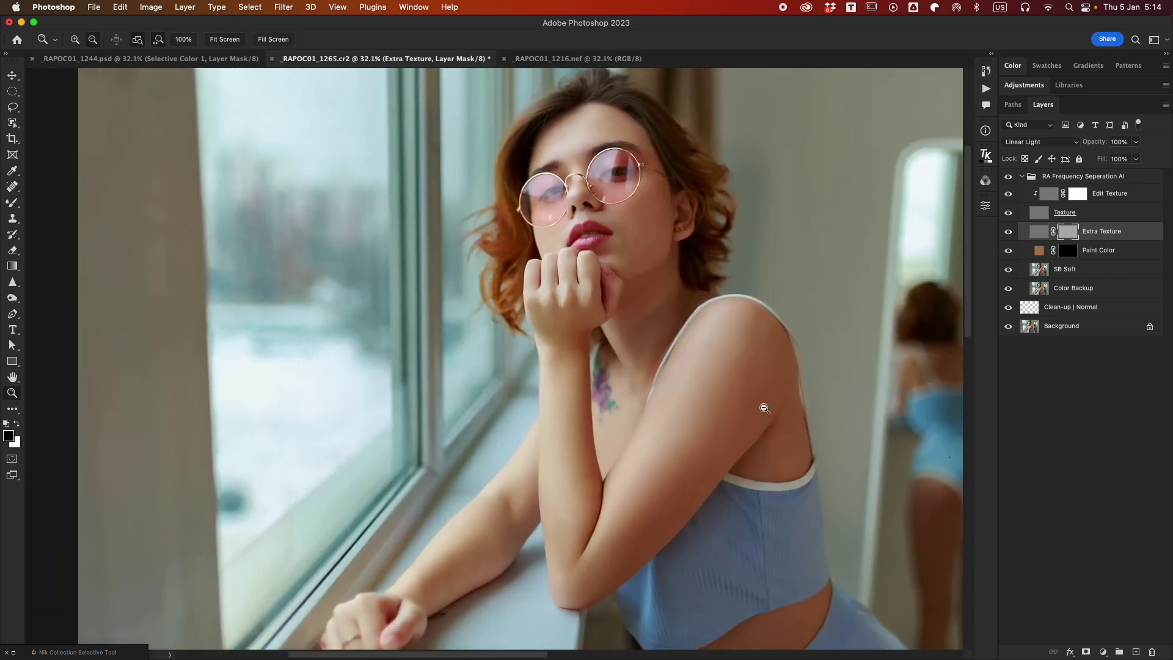
scroll(690, 366, "down", 5)
scroll(682, 373, "up", 5)
Paint white over the forehead on the Paint Color layer mask with the Brush tool at 5% flow.
left_click(1068, 249)
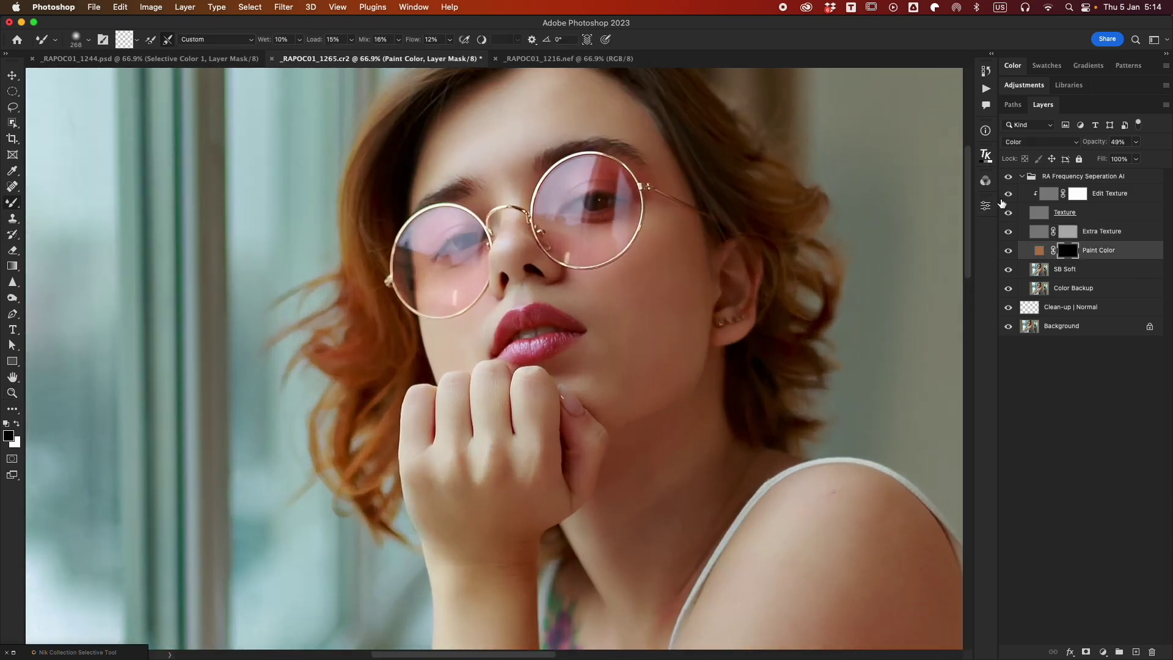
scroll(542, 152, "up", 5)
scroll(644, 407, "down", 2)
key("b")
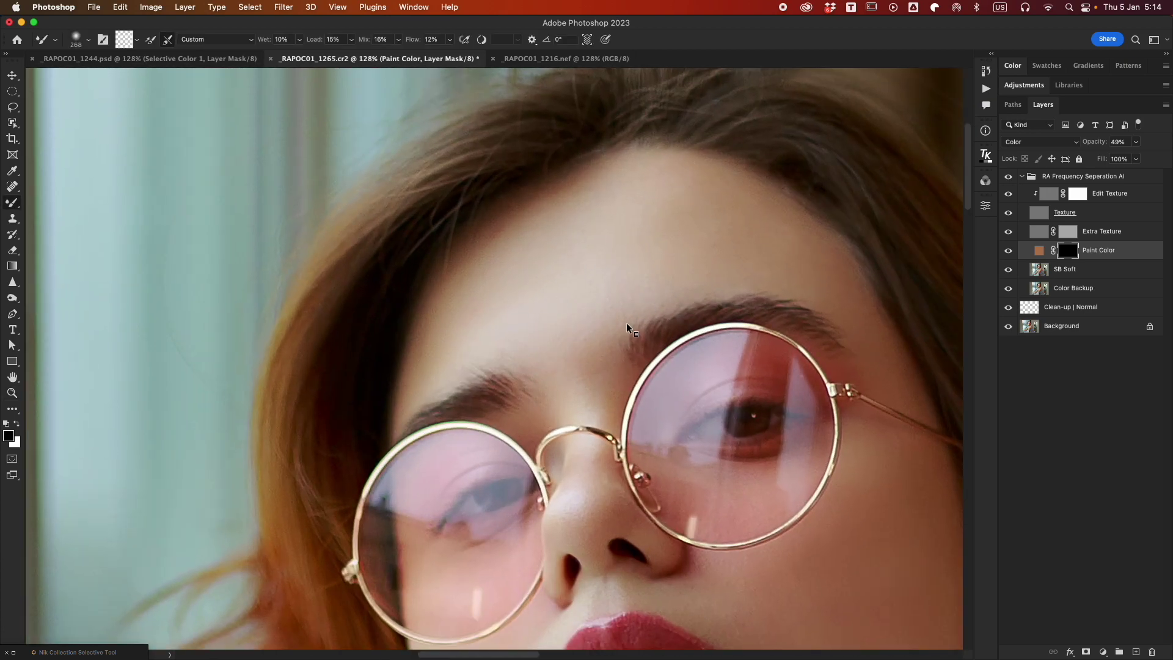
right_click(15, 201)
left_click(58, 197)
mouse_move(669, 264)
left_mouse_down()
mouse_move(595, 266)
mouse_move(563, 239)
mouse_move(552, 301)
mouse_move(656, 281)
left_mouse_up()
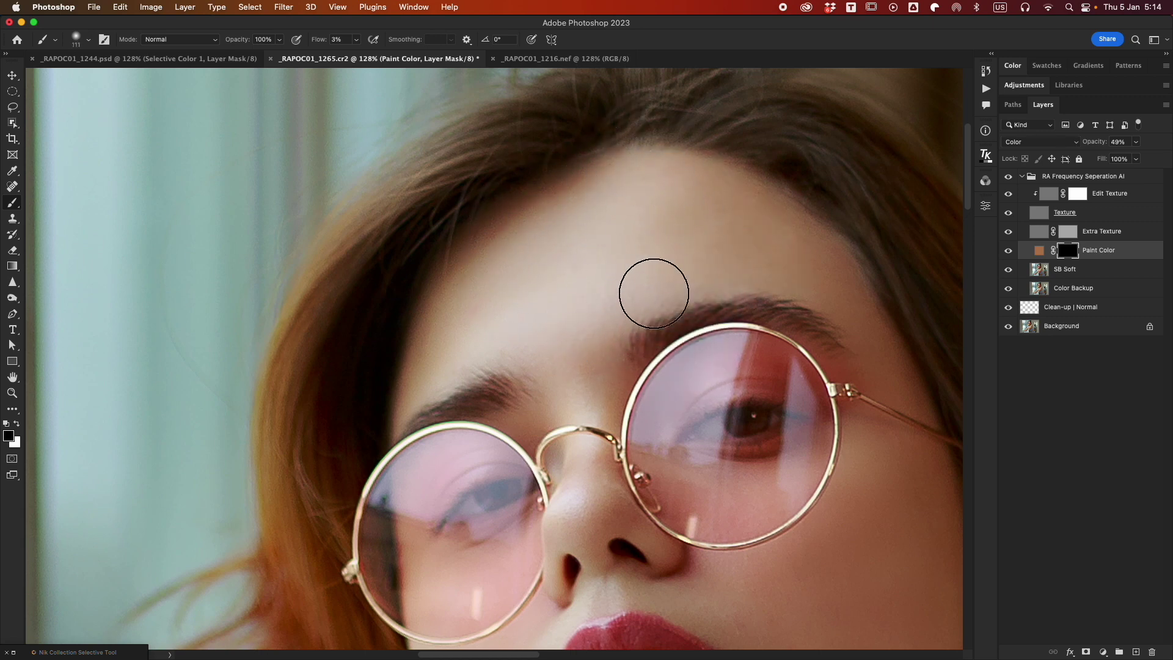
key("x")
mouse_move(550, 327)
left_mouse_down()
mouse_move(524, 339)
mouse_move(600, 276)
mouse_move(534, 354)
left_mouse_up()
left_click_drag(356, 40, 359, 41)
left_click_drag(620, 187, 627, 188)
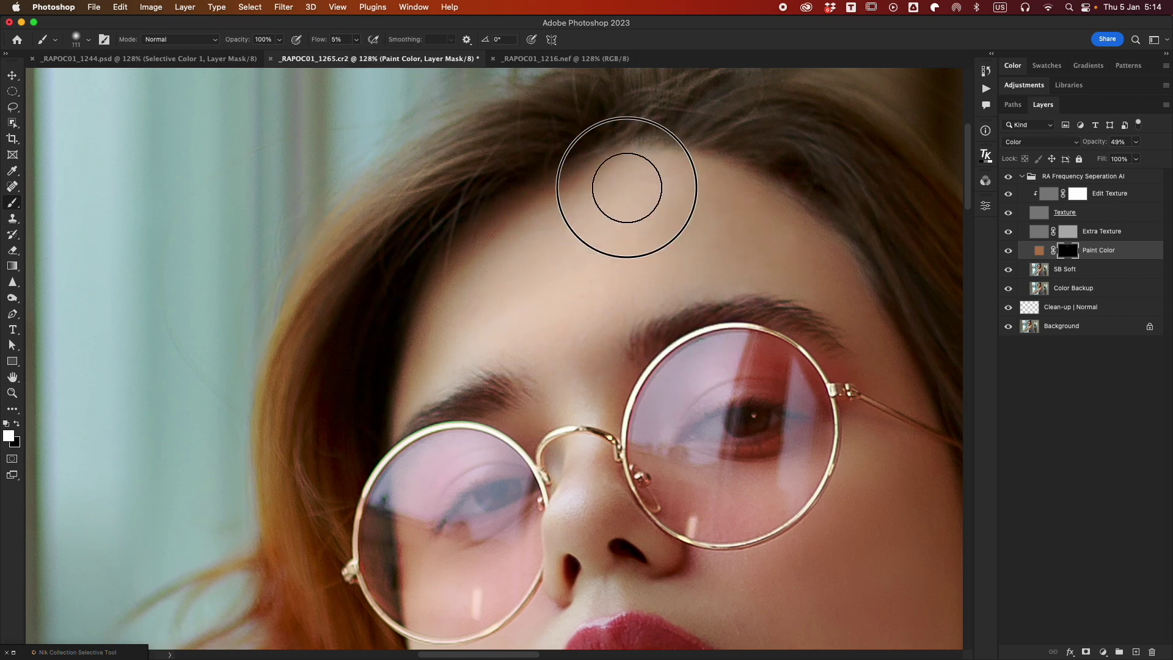
Brush white on the Paint Color mask over the cheek and lower face to tint the skin.
scroll(626, 187, "down", 5)
key("z")
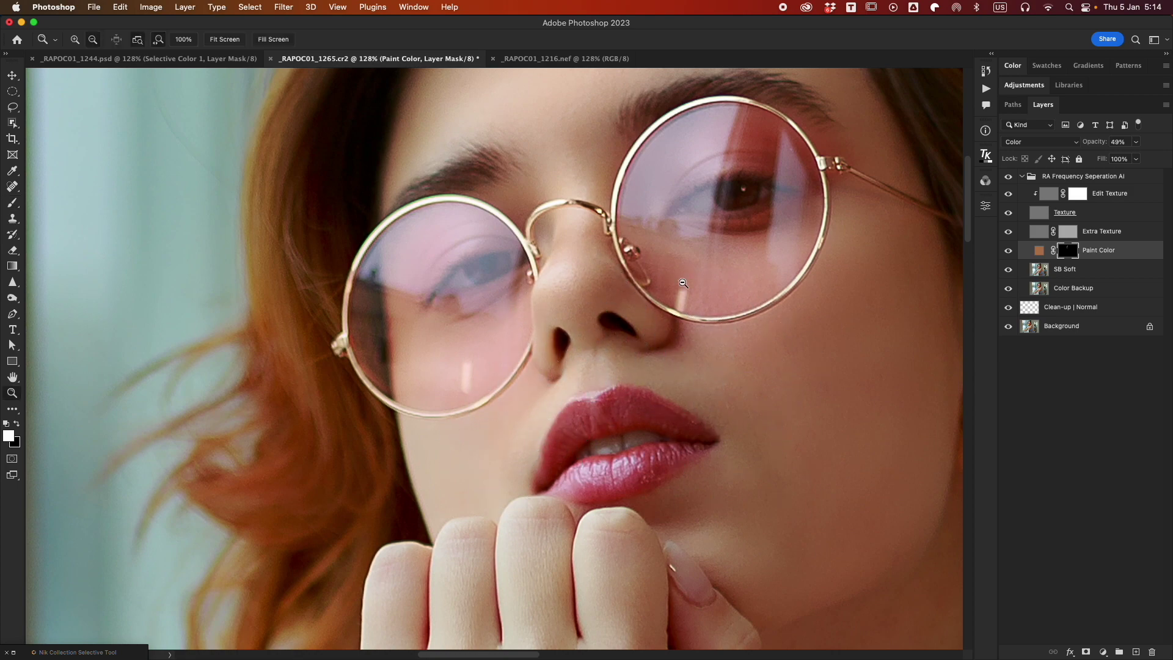
left_click_drag(683, 283, 641, 285)
key("b")
mouse_move(686, 340)
left_mouse_down()
mouse_move(742, 305)
mouse_move(745, 376)
mouse_move(763, 325)
mouse_move(711, 386)
mouse_move(629, 278)
mouse_move(819, 219)
mouse_move(677, 302)
left_mouse_up()
scroll(746, 377, "down", 3)
Extend the Paint Color tint over the arms and the hand on the windowsill with a larger brush.
key("bracketright")
scroll(612, 245, "down", 4)
left_click_drag(641, 367, 711, 252)
left_click_drag(605, 318, 339, 598)
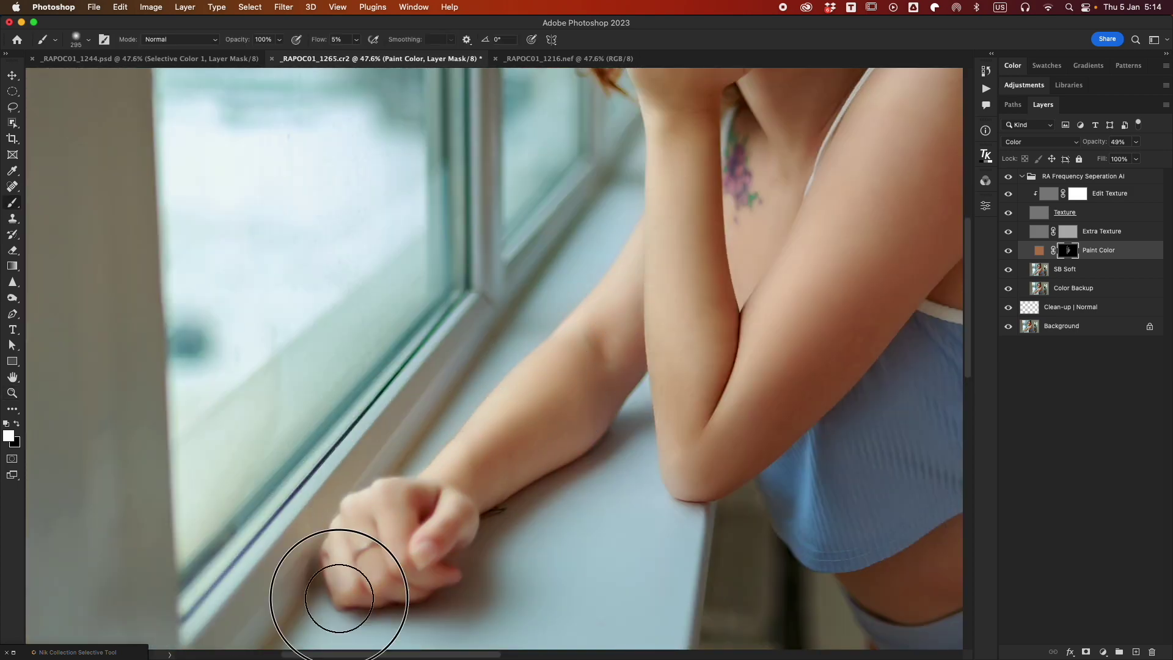
scroll(805, 529, "right", 4)
left_click_drag(812, 331, 748, 288)
key("z")
left_click_drag(686, 328, 531, 319)
key("b")
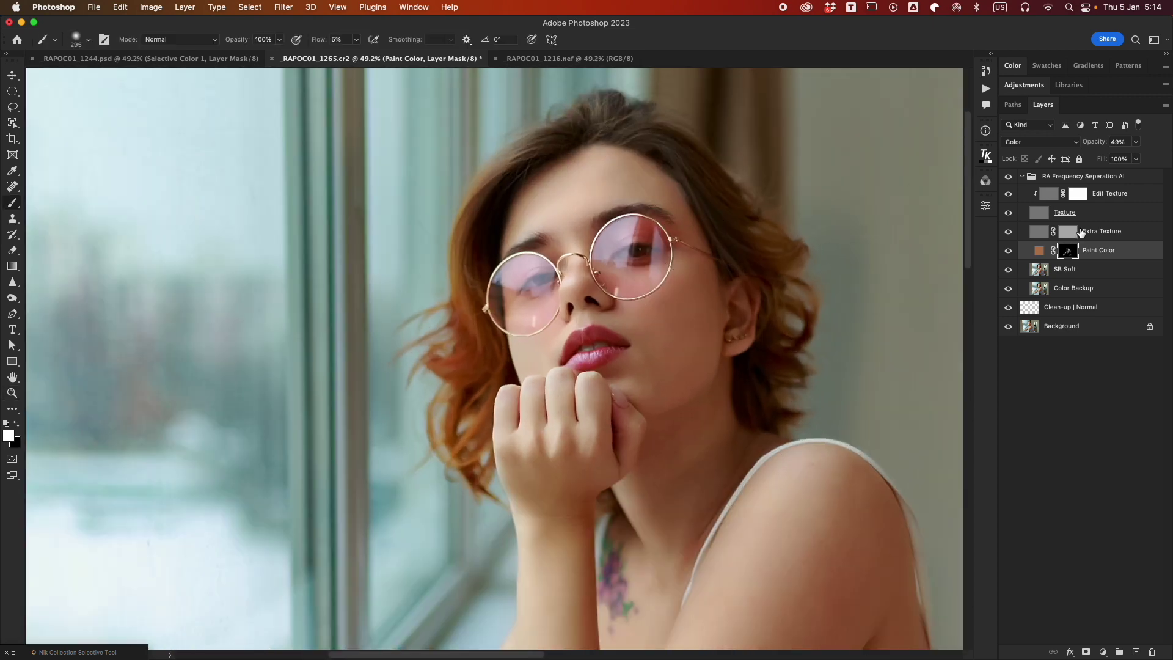
Collapse the frequency separation group and run the RA | Dodge & Burn Curve action above it.
left_click(1032, 177)
left_click(1022, 176)
left_click(986, 89)
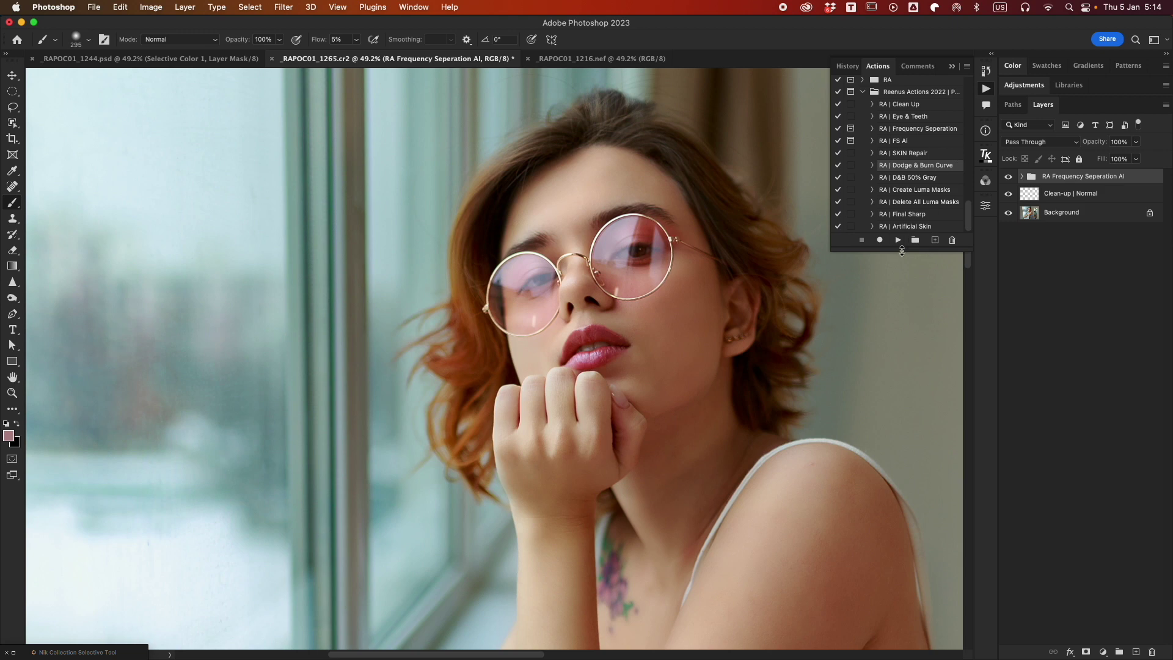
left_click(898, 240)
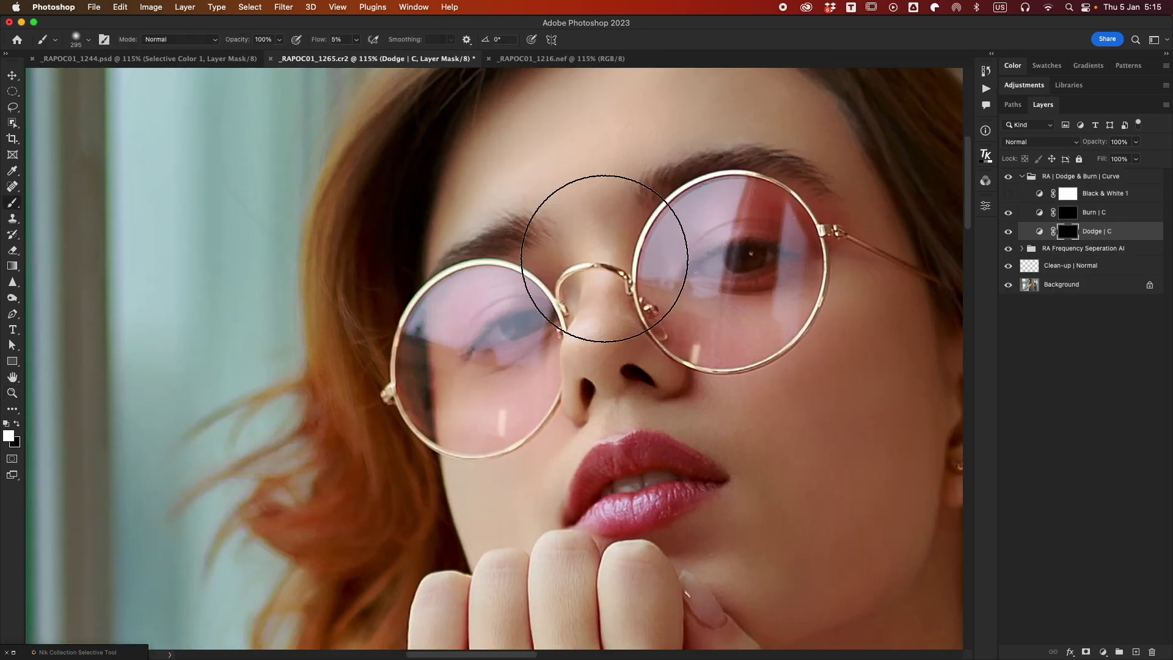
Paint white on the Dodge | C mask over the forehead, brow and nose area with the Brush tool at 1% flow.
left_click_drag(357, 42, 350, 43)
mouse_move(666, 239)
left_mouse_down()
mouse_move(623, 251)
mouse_move(582, 288)
left_mouse_up()
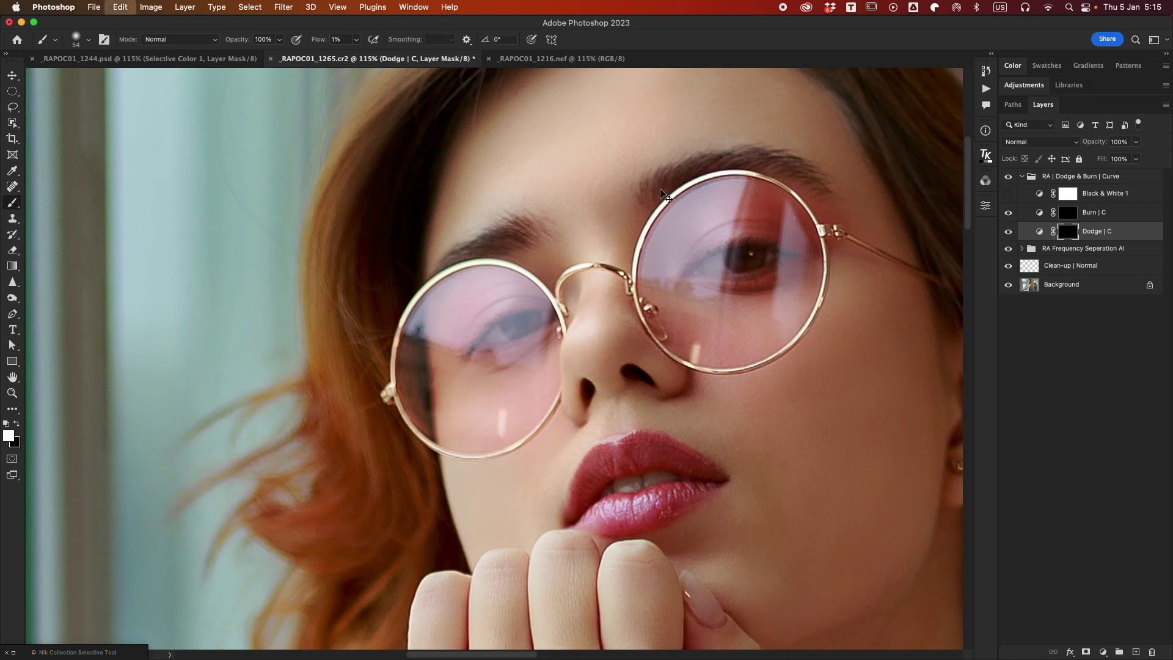
left_click_drag(605, 240, 553, 240)
left_click_drag(603, 193, 625, 193)
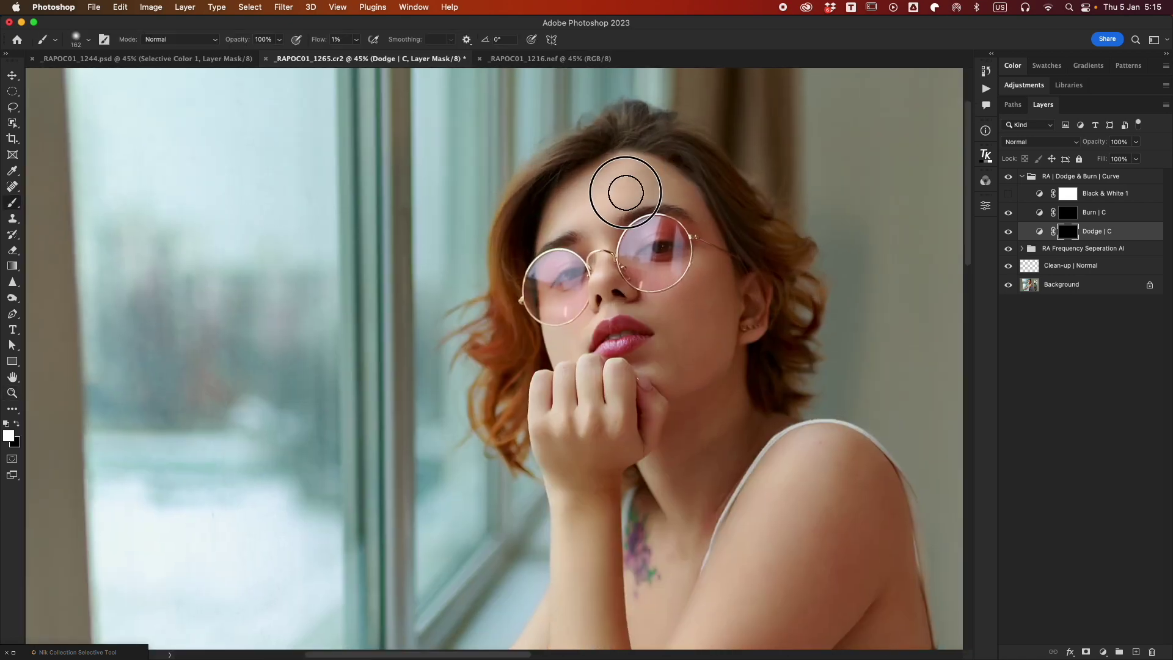
mouse_move(675, 270)
left_mouse_down()
mouse_move(653, 378)
mouse_move(695, 324)
left_mouse_up()
Paint white on the Burn | C mask along the jawline and neck with a small brush.
left_click(1068, 213)
left_click_drag(794, 387, 758, 254)
left_click_drag(755, 306, 744, 300)
left_click_drag(777, 220, 772, 215)
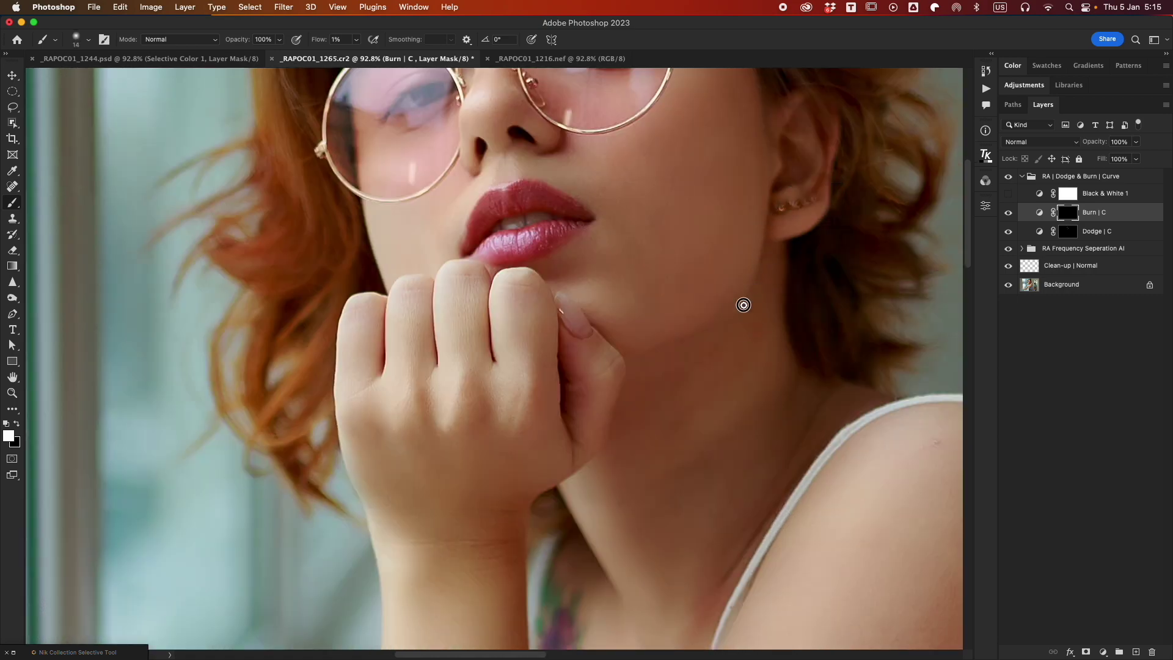
left_click_drag(720, 344, 742, 342)
mouse_move(657, 474)
left_mouse_down()
mouse_move(662, 427)
mouse_move(782, 380)
left_mouse_up()
left_click_drag(722, 416, 667, 428)
left_click_drag(765, 390, 756, 319)
Brush white on the Dodge | C mask over the lower cheek, jaw and neck to even out dark patches.
left_click(1068, 231)
mouse_move(705, 398)
left_mouse_down()
mouse_move(671, 399)
mouse_move(664, 347)
left_mouse_up()
left_click_drag(721, 266, 669, 272)
mouse_move(764, 358)
left_mouse_down()
mouse_move(801, 385)
mouse_move(745, 366)
left_mouse_up()
left_click_drag(678, 208, 721, 211)
left_click_drag(715, 379, 733, 207)
Deepen the shadow beneath the chin and along the neck by painting white on the Burn | C mask.
left_click(1068, 213)
left_click_drag(708, 403, 675, 404)
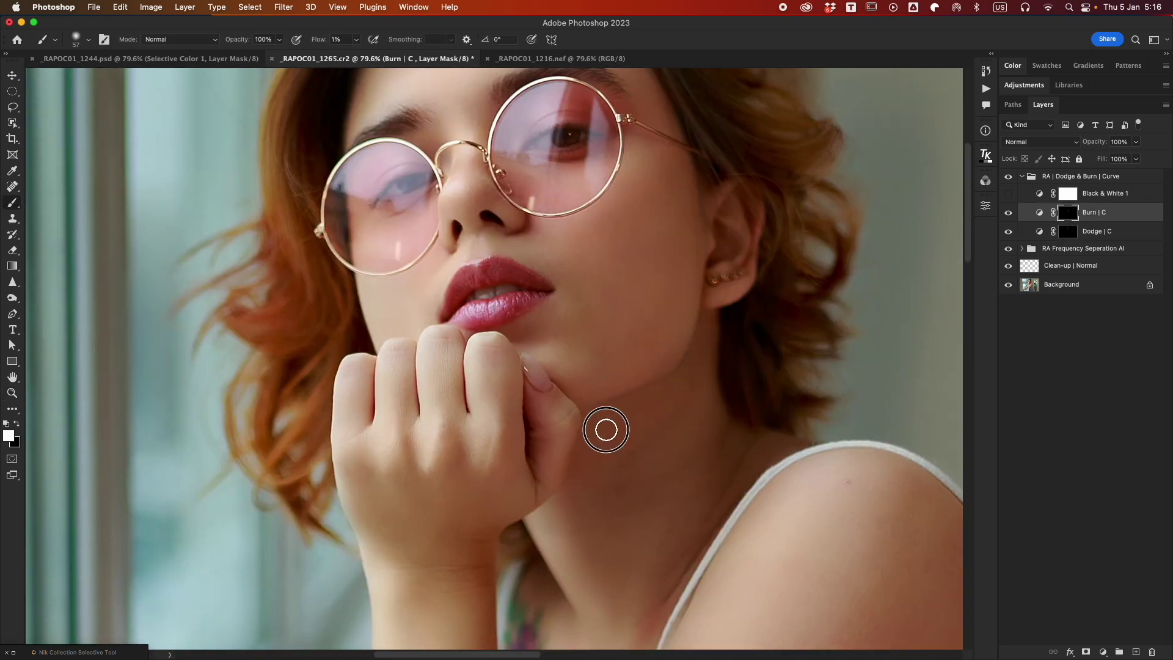
left_click_drag(489, 226, 578, 279)
mouse_move(577, 279)
left_mouse_down()
mouse_move(638, 262)
mouse_move(751, 264)
left_mouse_up()
Brighten the edge of the upper lip on the Dodge | C mask with a very small brush.
left_click(1068, 232)
left_click_drag(575, 324, 541, 328)
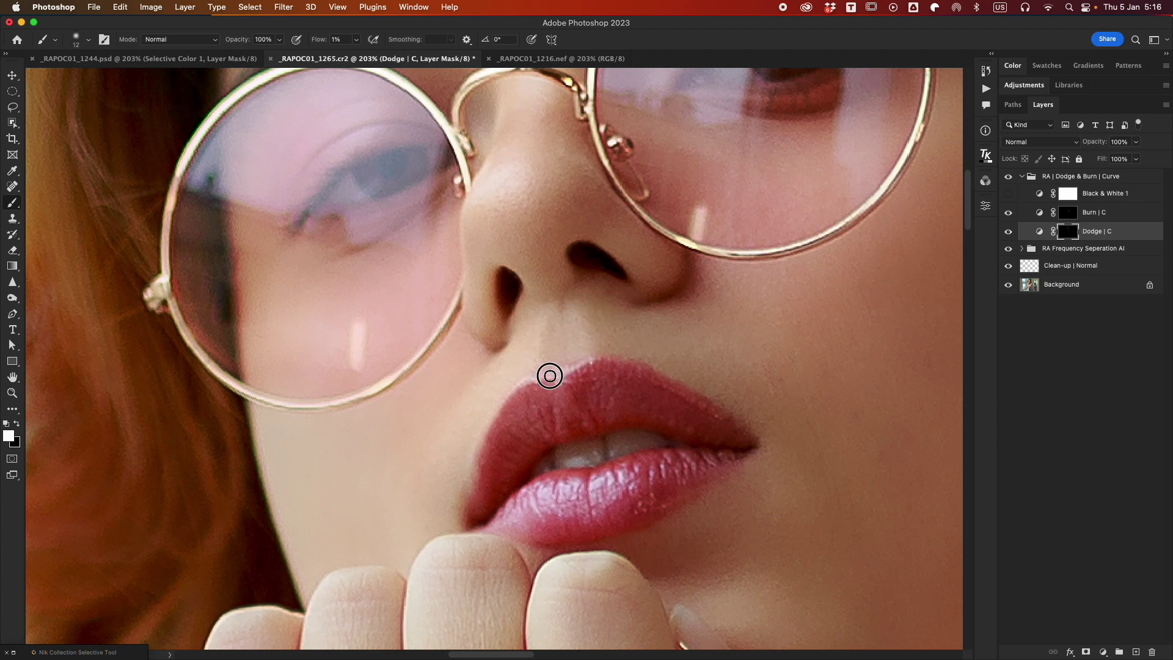
left_click_drag(613, 359, 638, 390)
key("super+0")
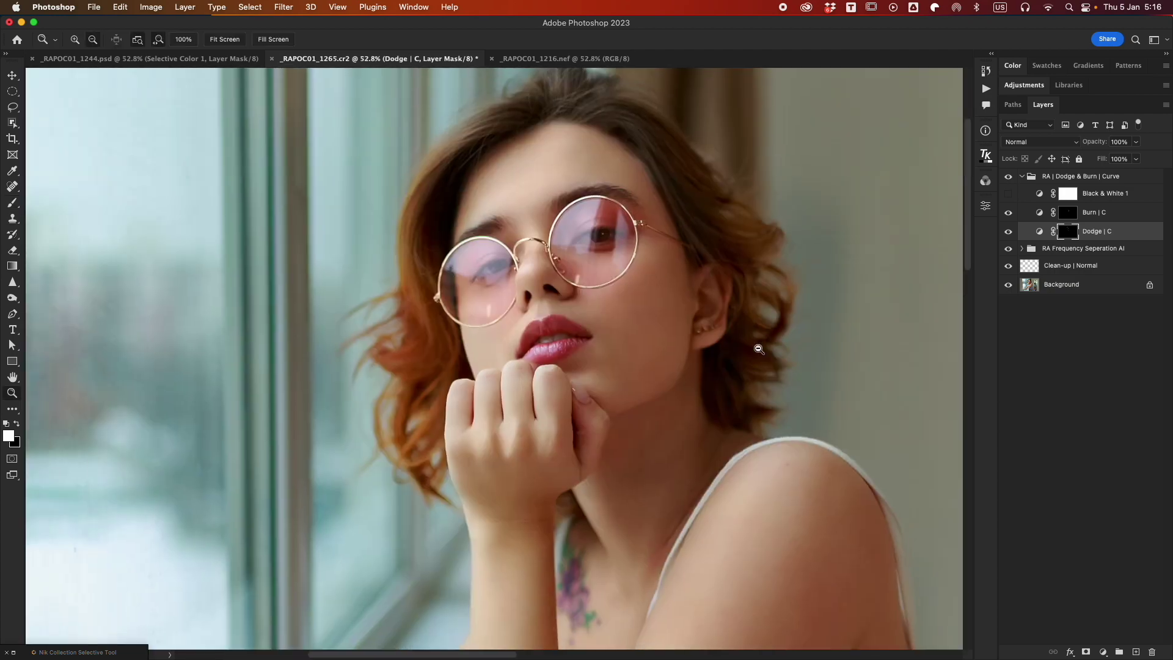
Run the RA | Create Luma Masks action, load the Light 02 channel as a selection, and return to the Dodge | C mask.
left_click(985, 88)
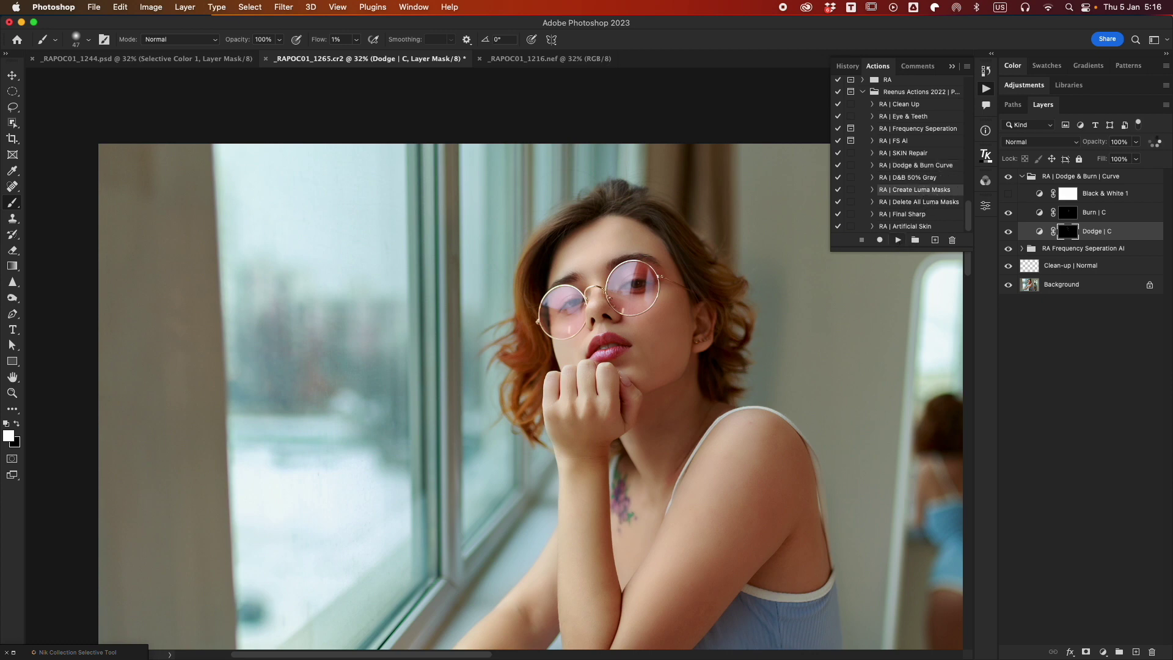
left_click(985, 181)
left_click(874, 296)
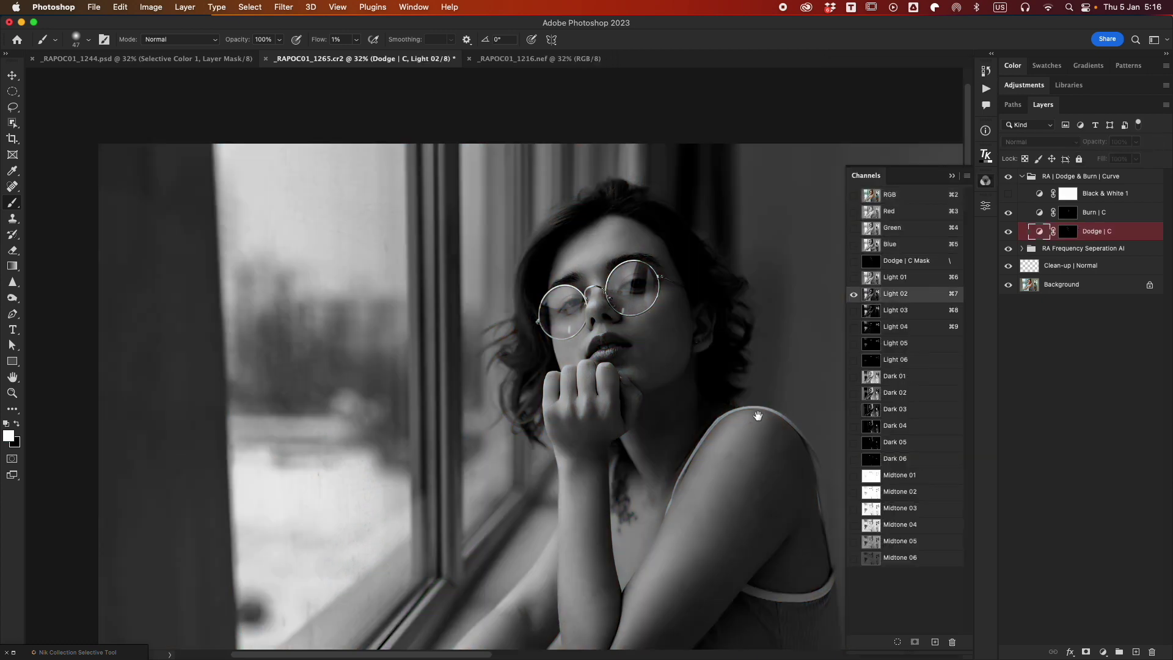
left_click_drag(757, 416, 696, 311)
left_click(875, 296, "super")
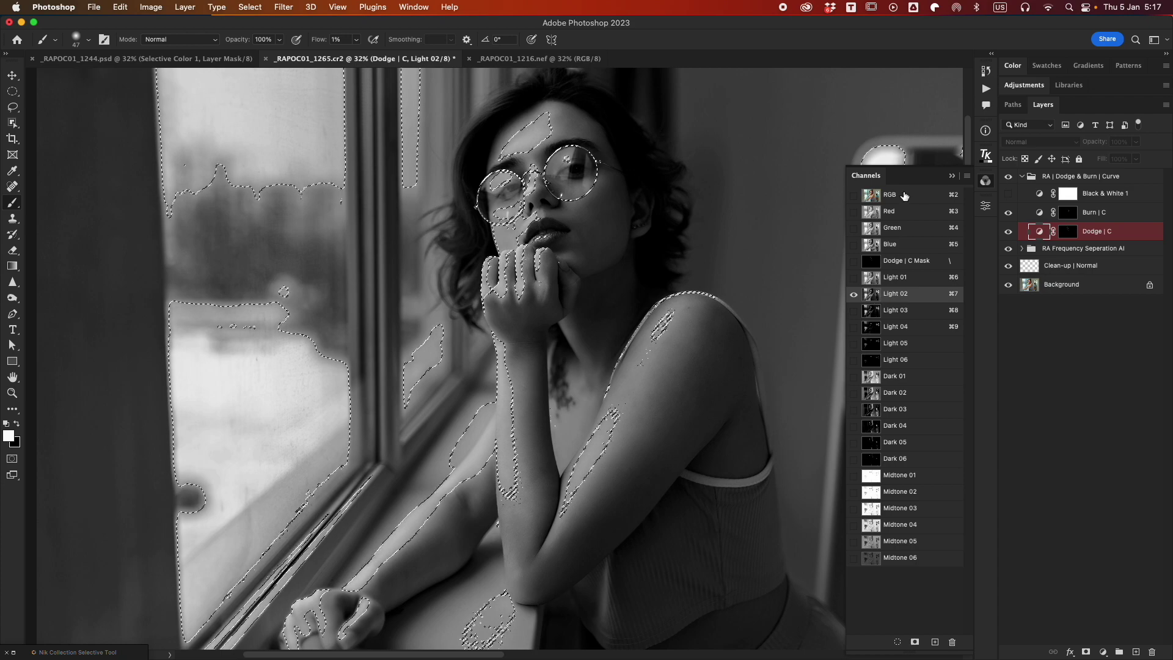
key("super+2")
key("super+backslash")
Paint white on the Dodge | C mask through the Light 02 selection over the face, arms and body with a large brush.
mouse_move(565, 139)
left_mouse_down()
mouse_move(599, 140)
mouse_move(556, 167)
left_mouse_up()
left_click_drag(645, 246, 622, 246)
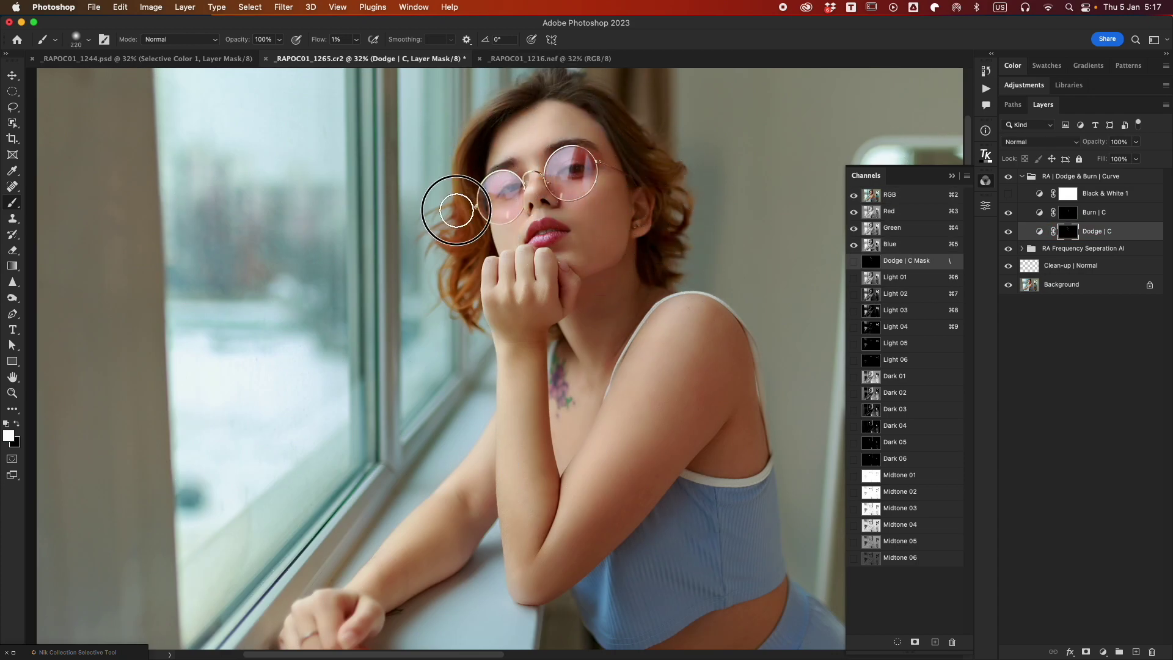
left_click_drag(455, 208, 473, 327)
left_click_drag(591, 333, 611, 333)
scroll(635, 397, "down", 5)
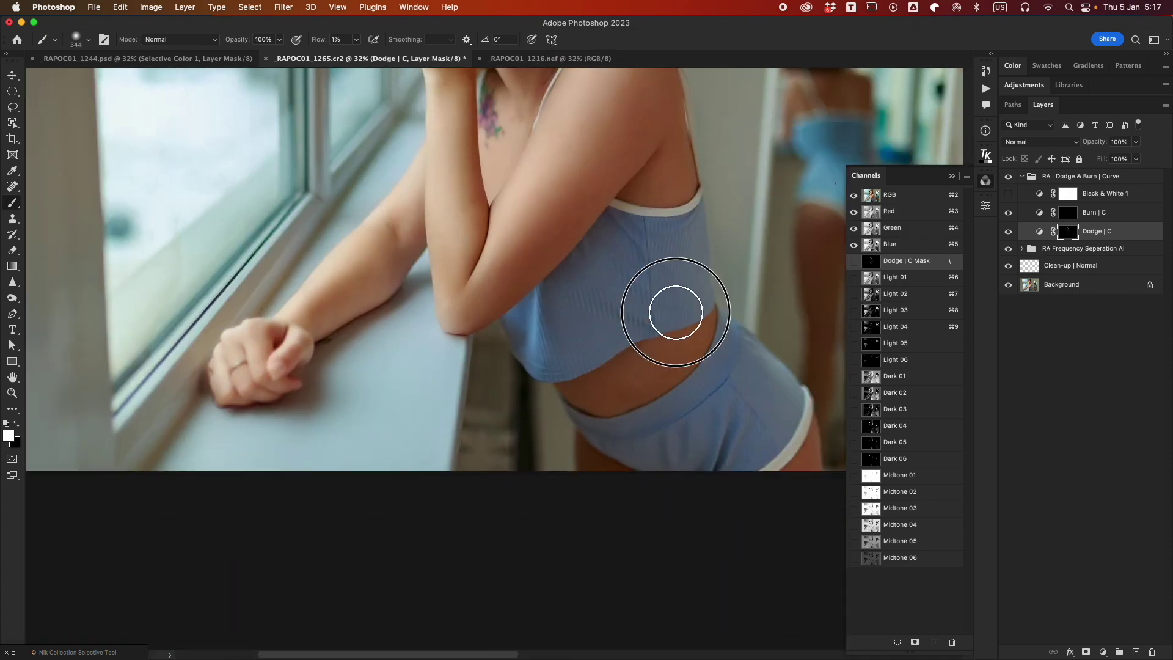
left_click_drag(594, 414, 607, 419)
left_click_drag(588, 155, 580, 382)
scroll(580, 382, "up", 4)
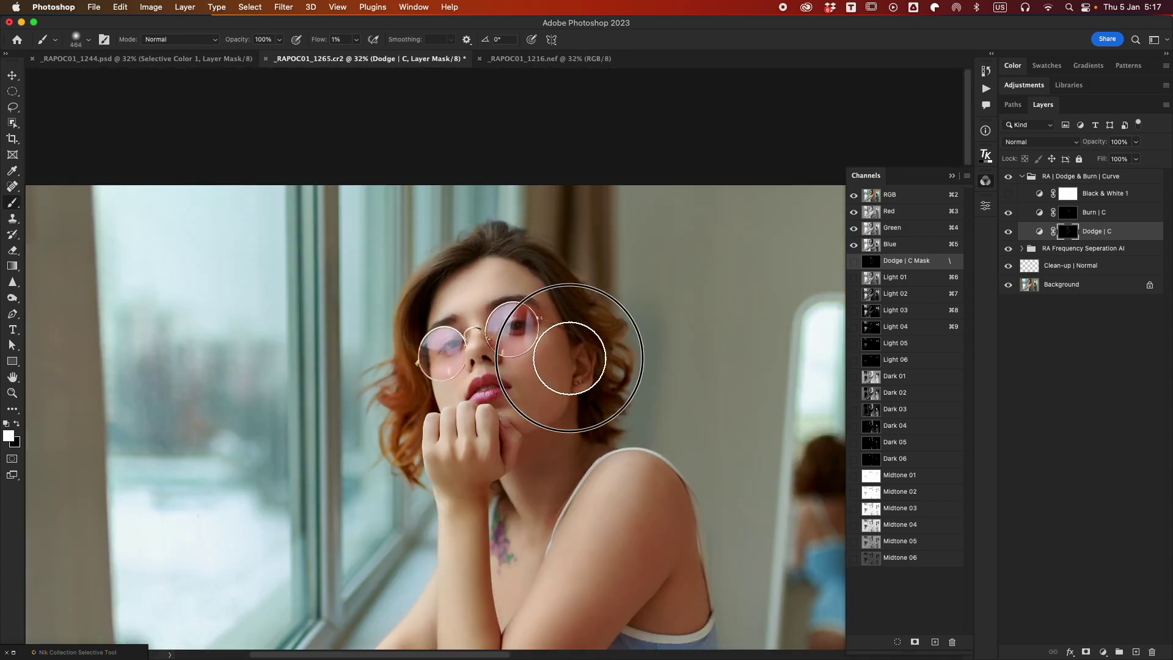
Load the Dark 02 channel as a selection and paint white over the subject's shadows on the Burn | C mask.
key("alt+bracketright")
left_click(872, 393, "super")
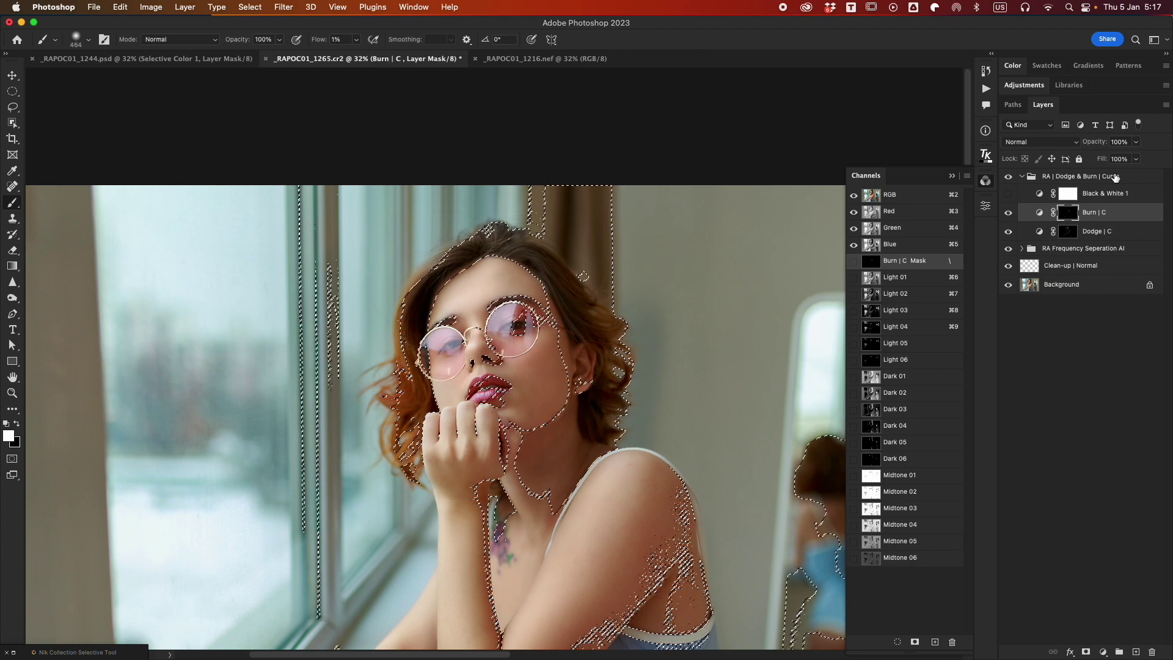
mouse_move(575, 408)
left_mouse_down()
mouse_move(522, 320)
mouse_move(425, 275)
mouse_move(614, 440)
left_mouse_up()
scroll(614, 439, "down", 5)
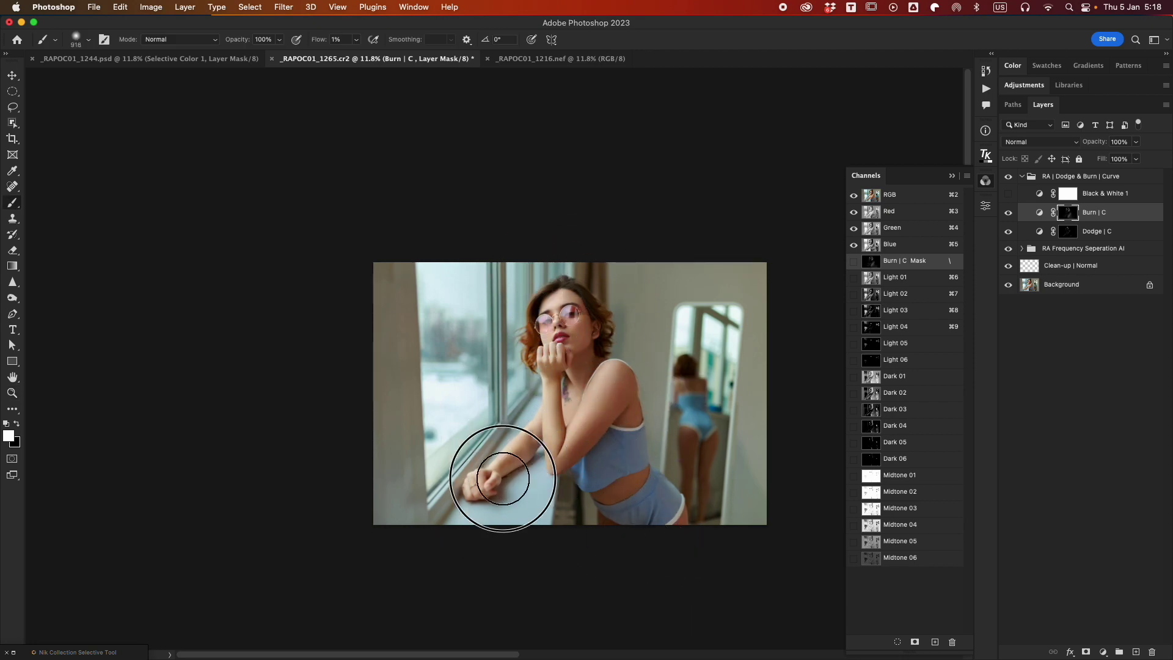
scroll(599, 327, "up", 5)
scroll(599, 335, "down", 3)
Compare the portrait with and without the collapsed Dodge & Burn group, and close the channel list.
left_click(1022, 177)
left_click(1008, 177)
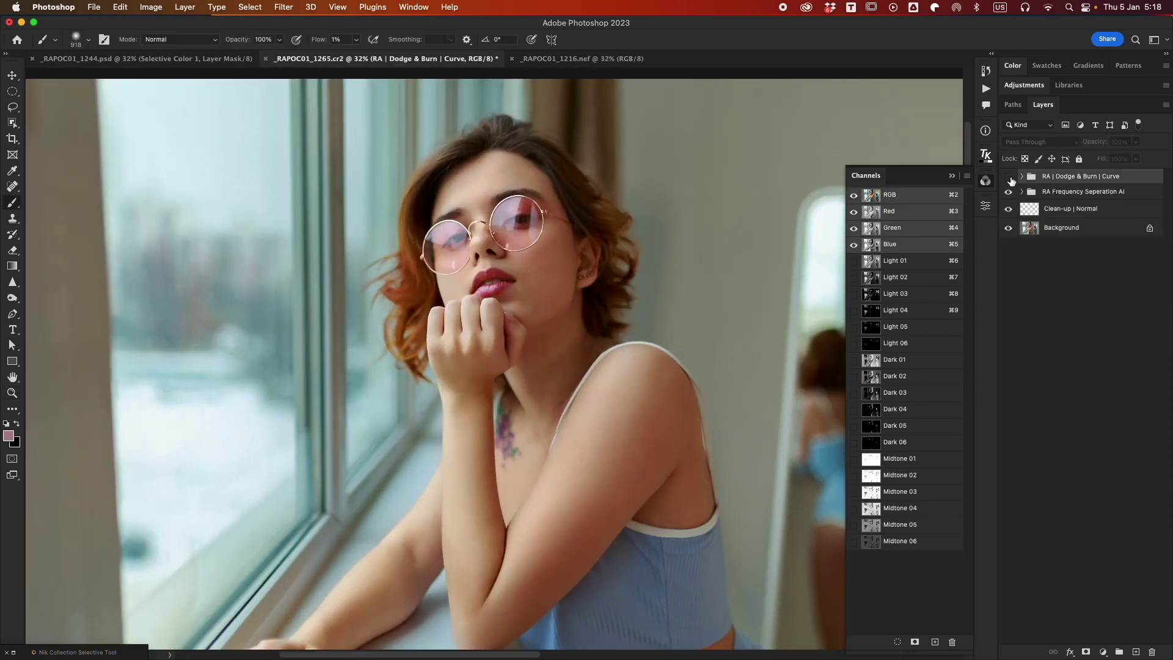
left_click(1009, 177)
scroll(613, 387, "down", 5)
scroll(613, 388, "up", 1)
key("b")
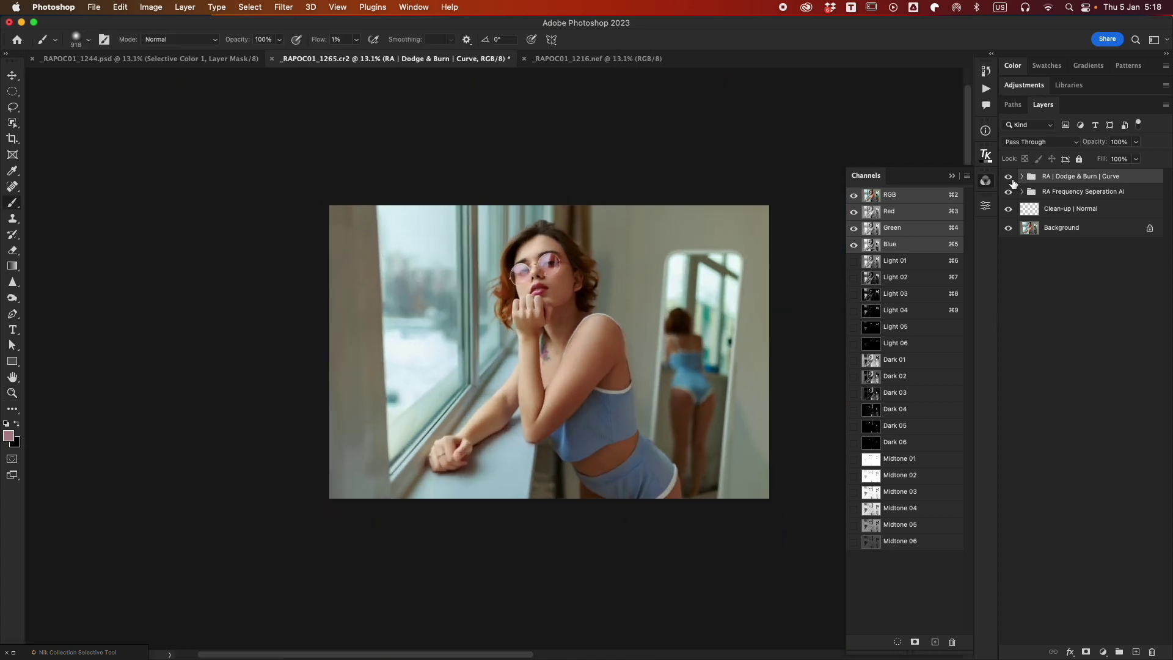
left_click(1022, 176)
left_click(1022, 176)
left_click(953, 176)
Add a Curves adjustment layer and raise the blue channel's shadows from input 45 to output 66.
left_click(1103, 651)
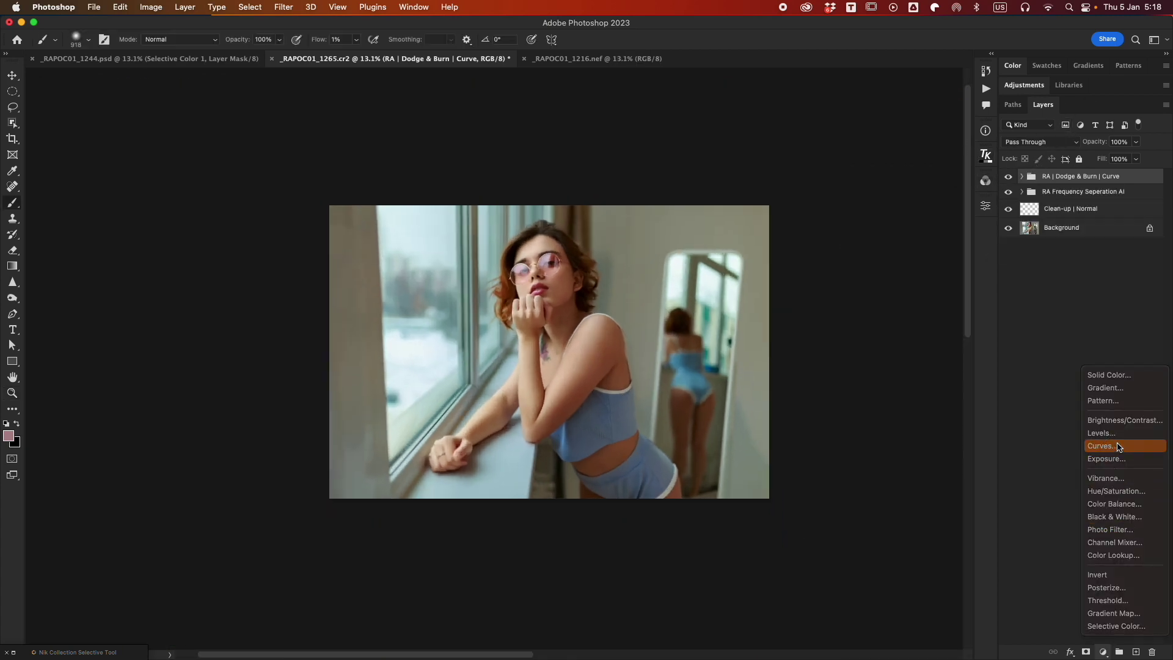
left_click(1112, 446)
left_click(898, 261)
left_click(887, 296)
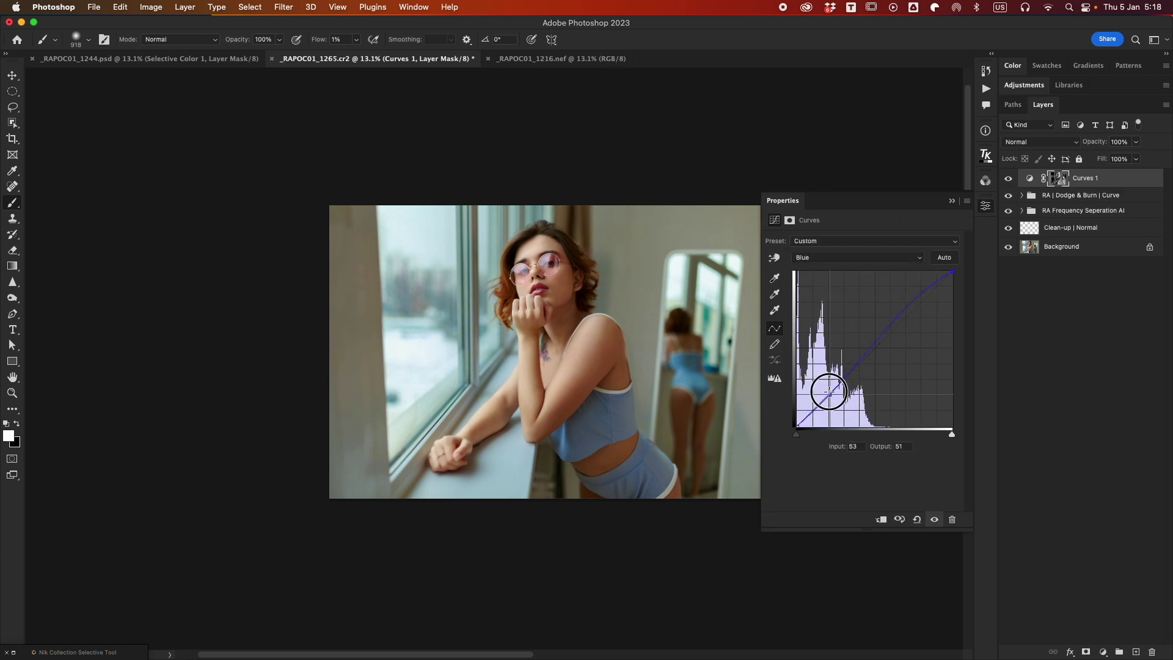
Lower the green curve to output 69 at input 77 and the red curve to output 43 at input 57.
left_click(856, 257)
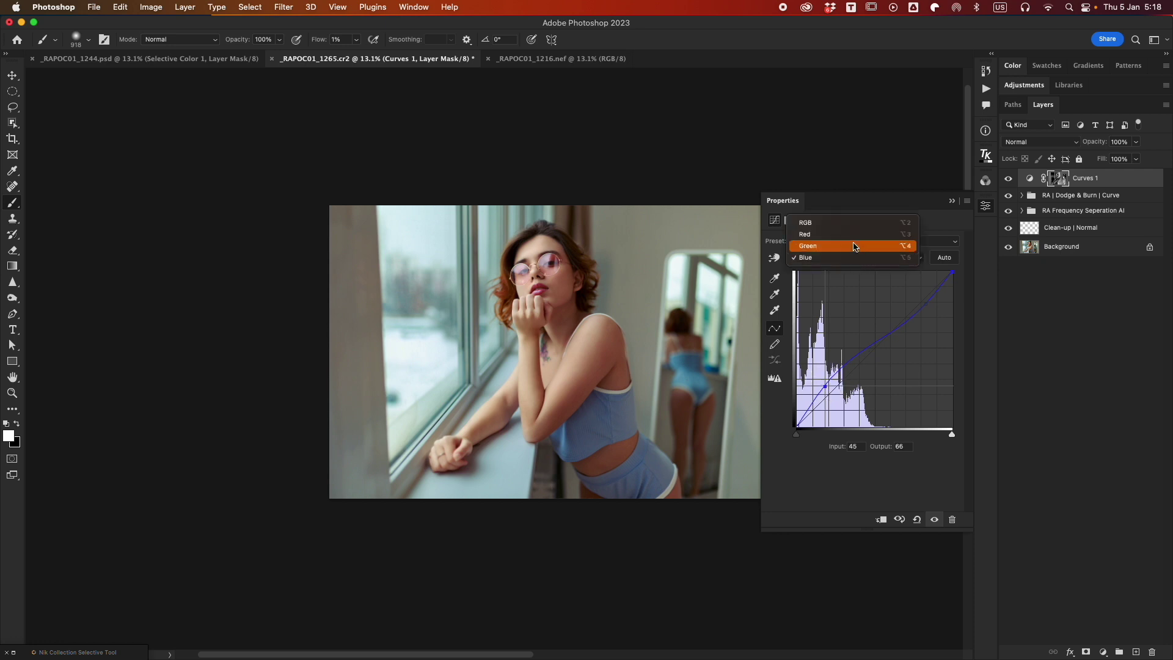
left_click(851, 244)
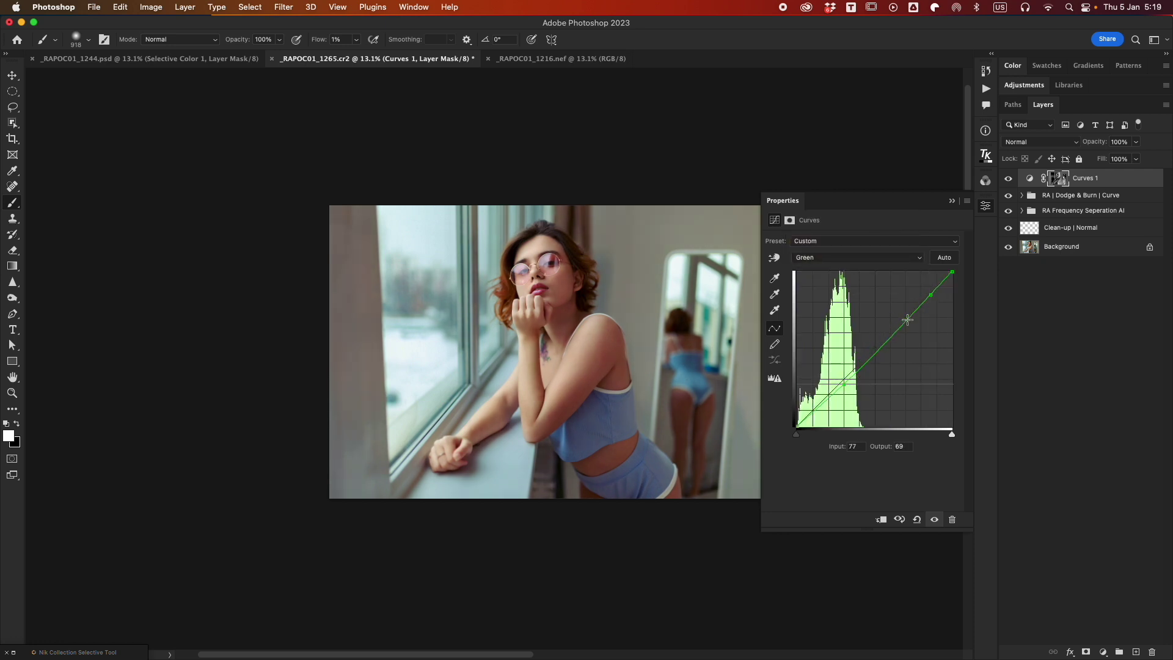
left_click(855, 257)
left_click(854, 246)
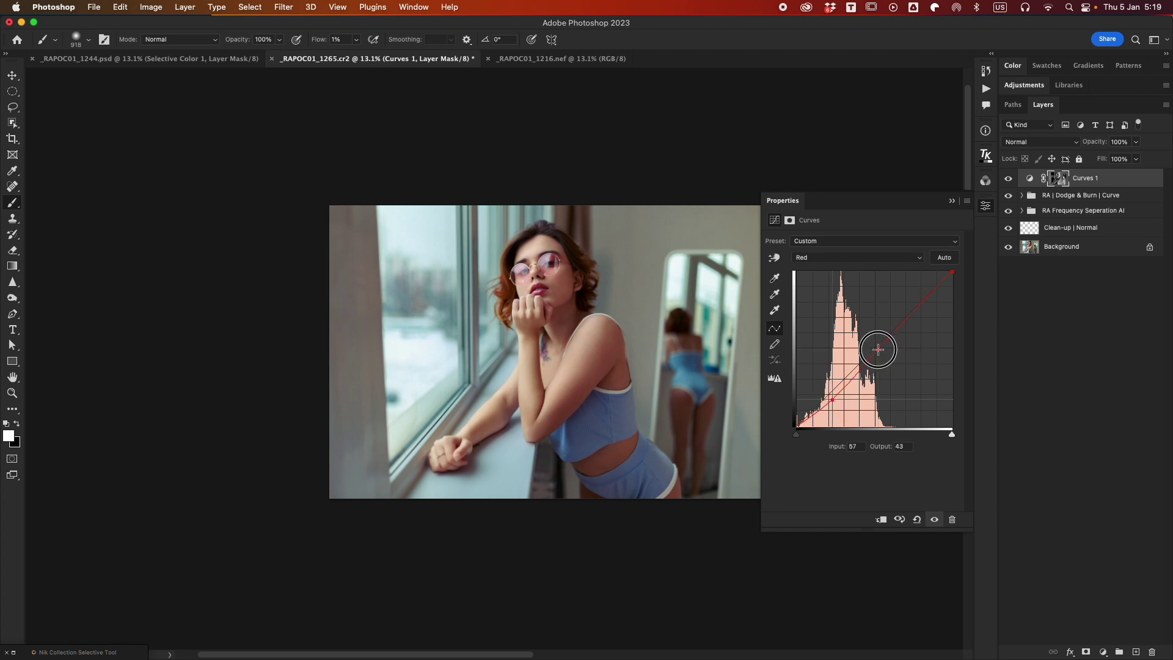
left_click(985, 205)
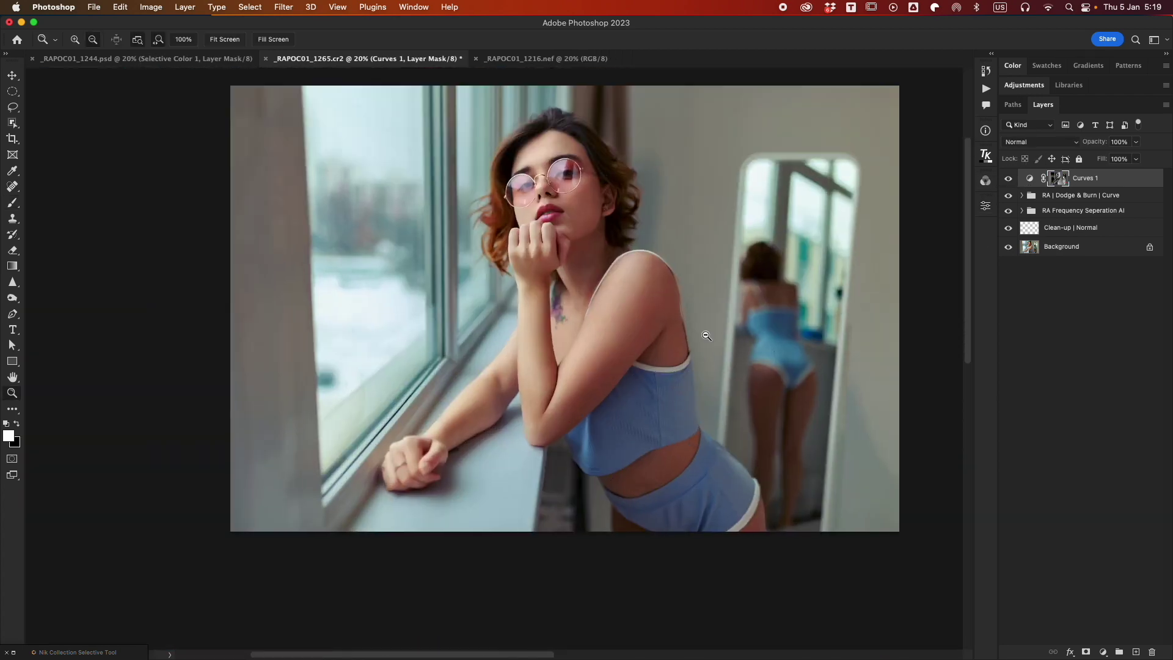
Compare the image with and without Curves 1 and reduce that layer's opacity to 67%.
left_click(1012, 182)
left_click(1012, 181)
left_click_drag(634, 316, 678, 317)
left_click(1135, 142)
left_click_drag(1137, 156, 1118, 156)
left_click_drag(647, 355, 623, 355)
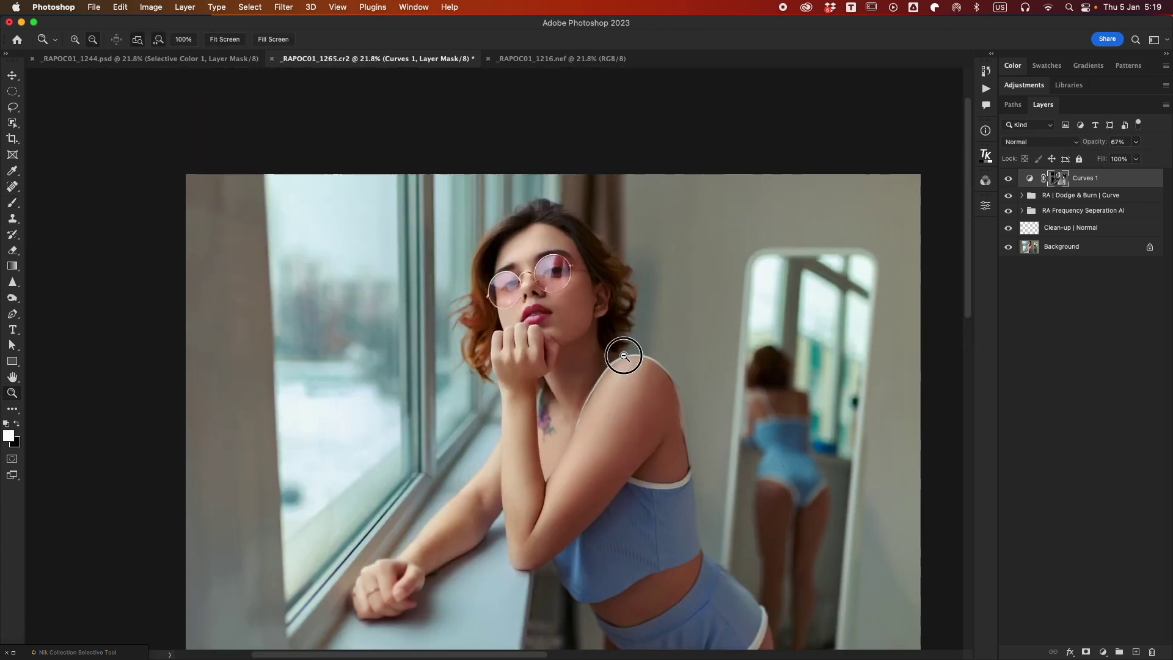
key("b")
Add a Gradient Map adjustment layer with a black-to-orange gradient and set its blend mode to Soft Light.
left_click(1103, 651)
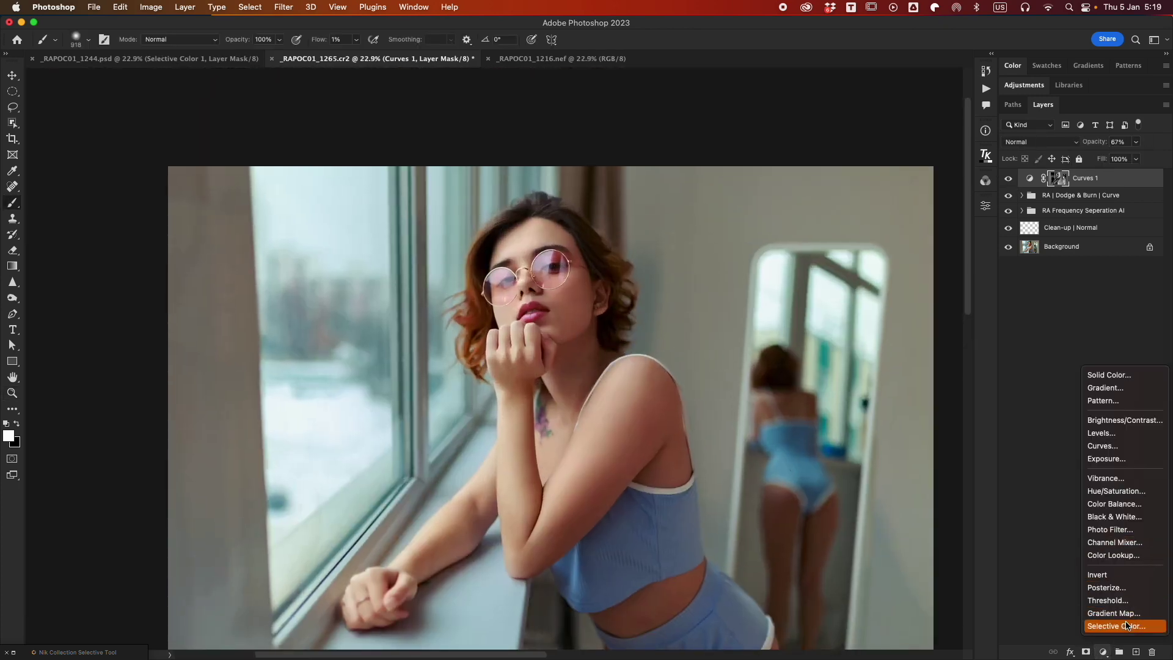
left_click(1127, 612)
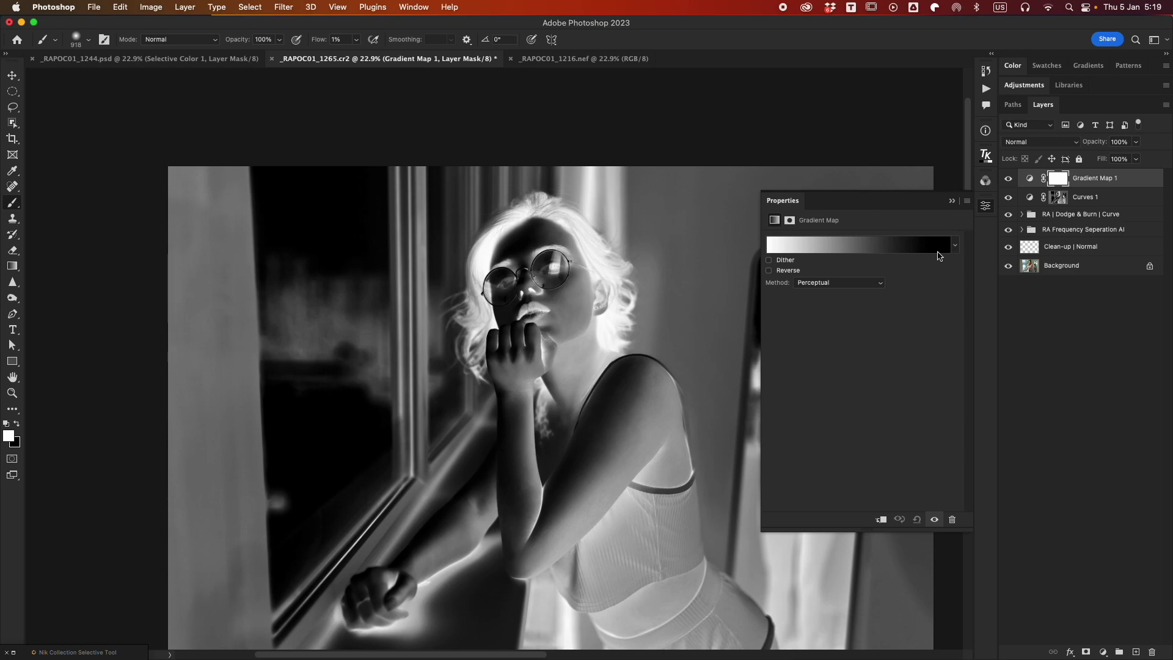
left_click(912, 246)
left_click_drag(1005, 304, 1004, 383)
left_click(902, 356)
left_click(1048, 139)
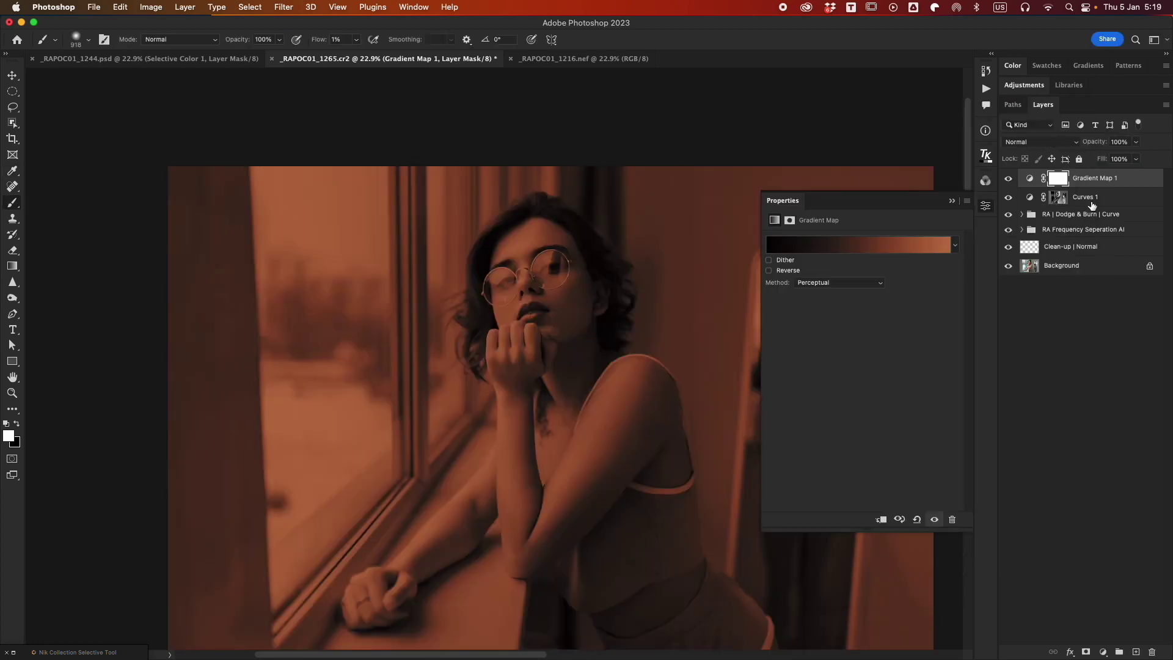
left_click(1038, 141)
left_click(1020, 309)
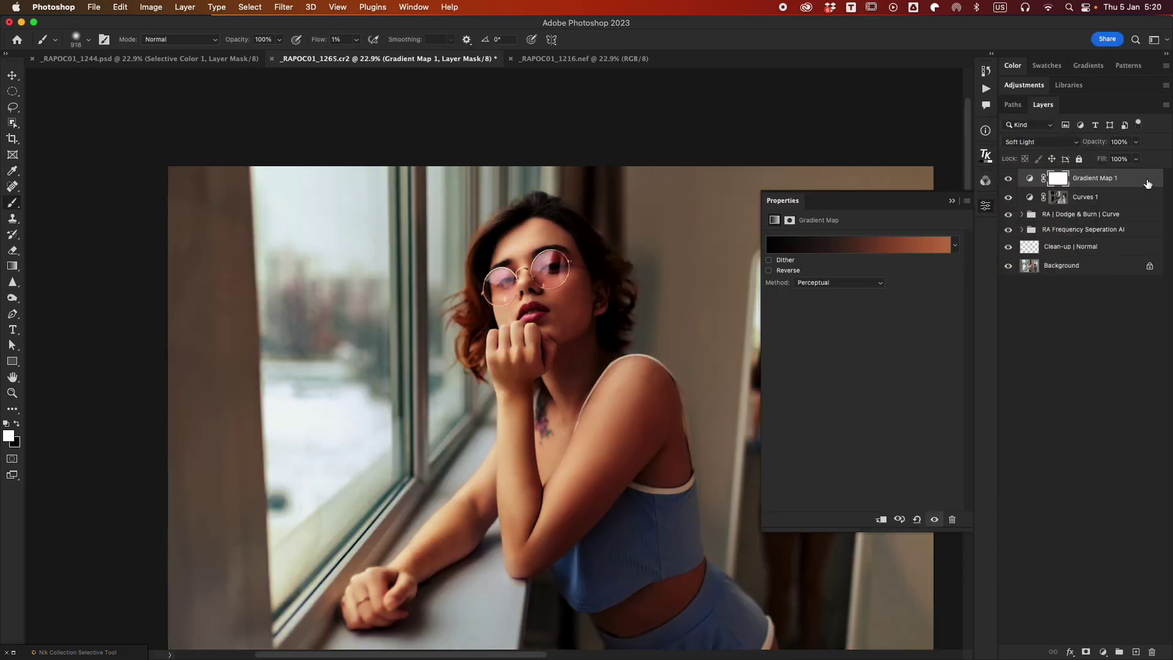
Split the Gradient Map's underlying-layer black Blend If slider to 8 / 73 and reduce the layer's opacity to 32%.
left_click(1135, 142)
left_click_drag(1137, 157, 1104, 160)
double_click(1105, 182)
left_click_drag(537, 400, 572, 402)
left_click_drag(606, 141, 1022, 121)
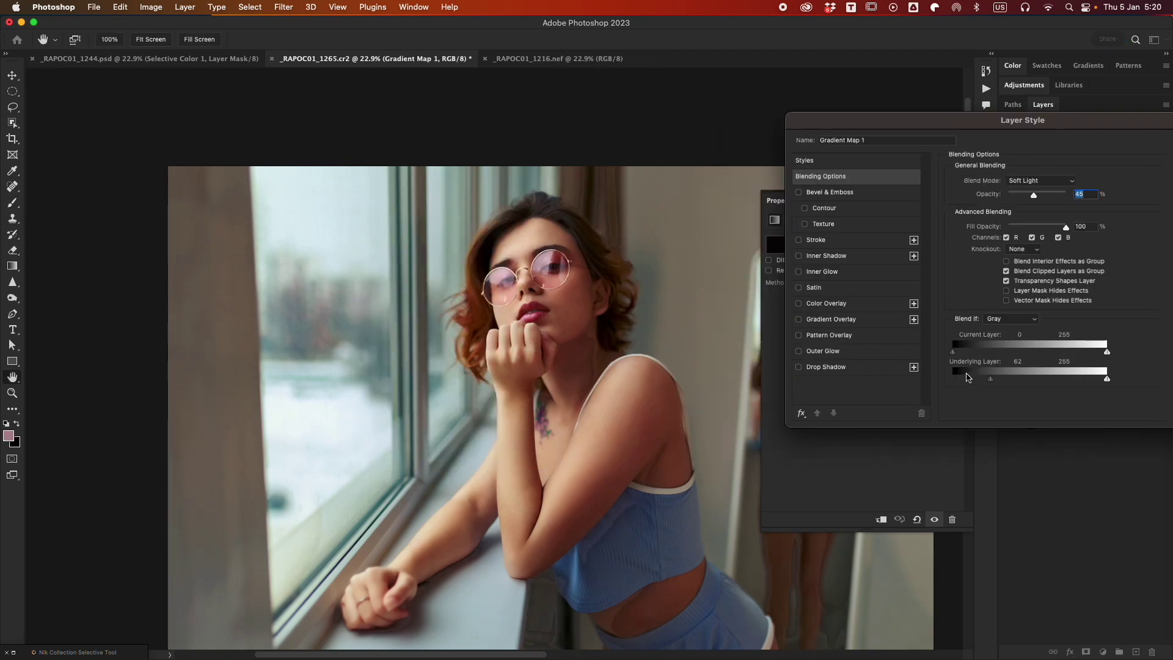
left_click_drag(989, 379, 1028, 382)
left_click_drag(987, 381, 977, 382)
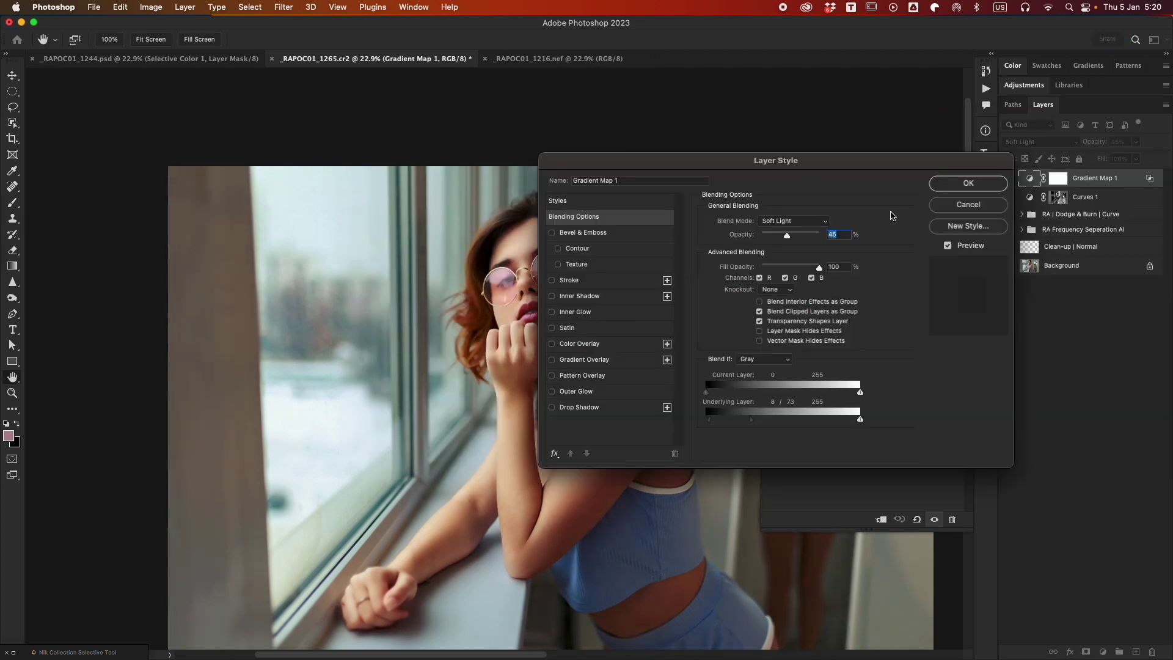
left_click(970, 183)
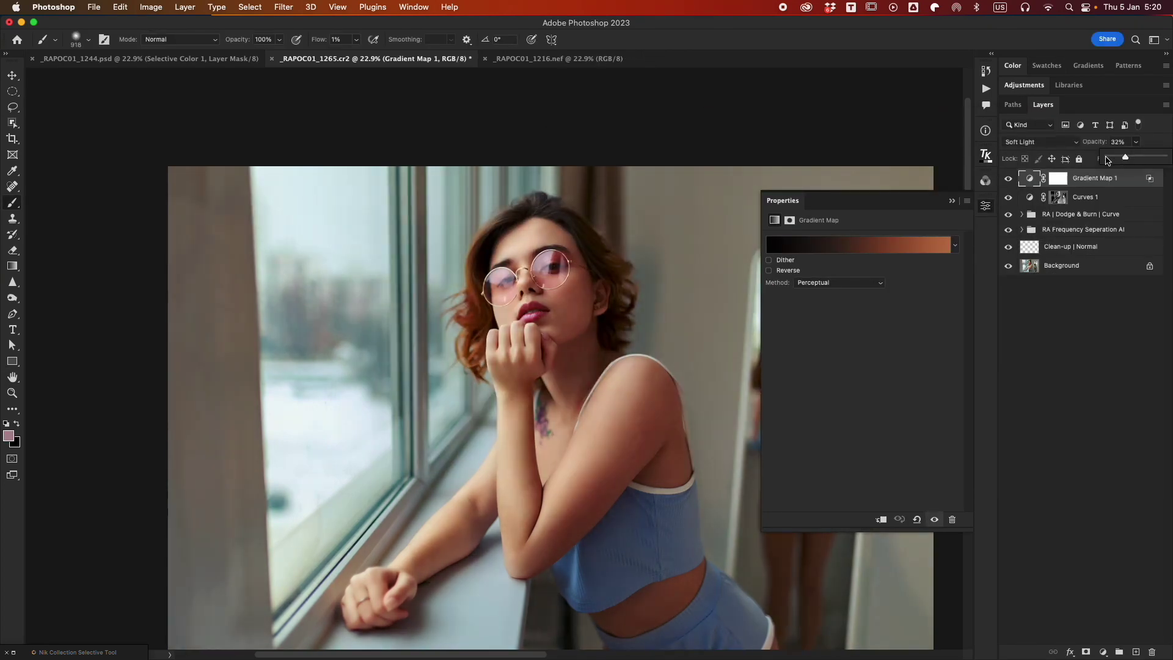
left_click(1028, 287)
Compare the original Background with the finished retouch and examine the whole image.
left_click(1011, 268, "alt")
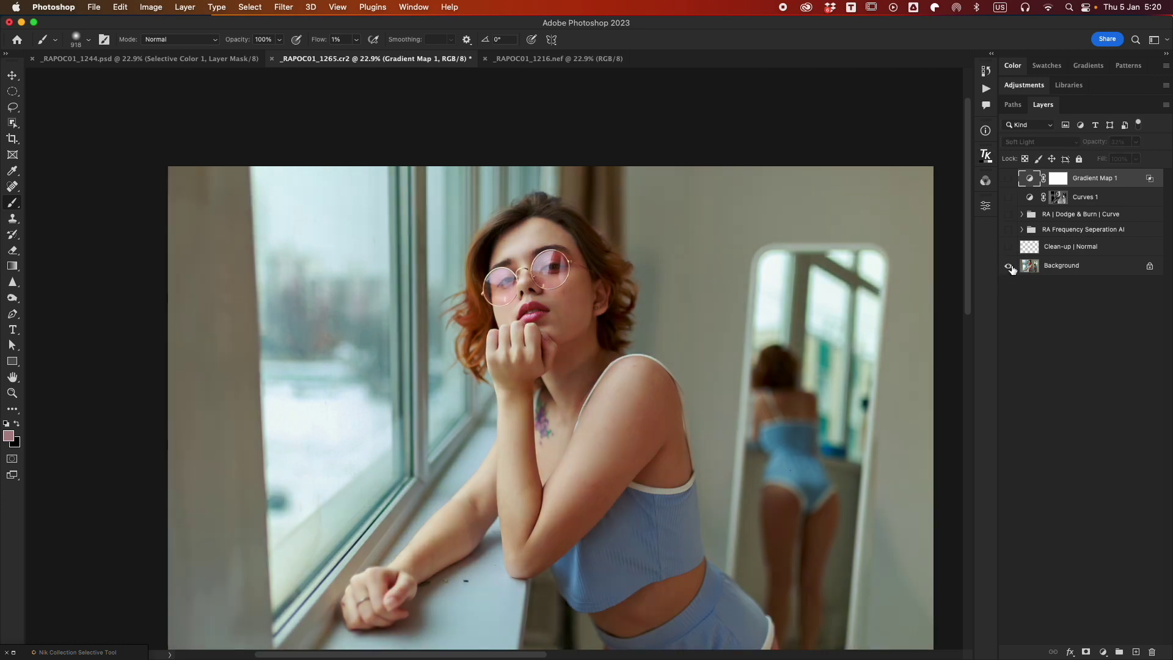
left_click(1010, 267, "alt")
left_click(1009, 267, "alt")
left_click(1010, 267, "alt")
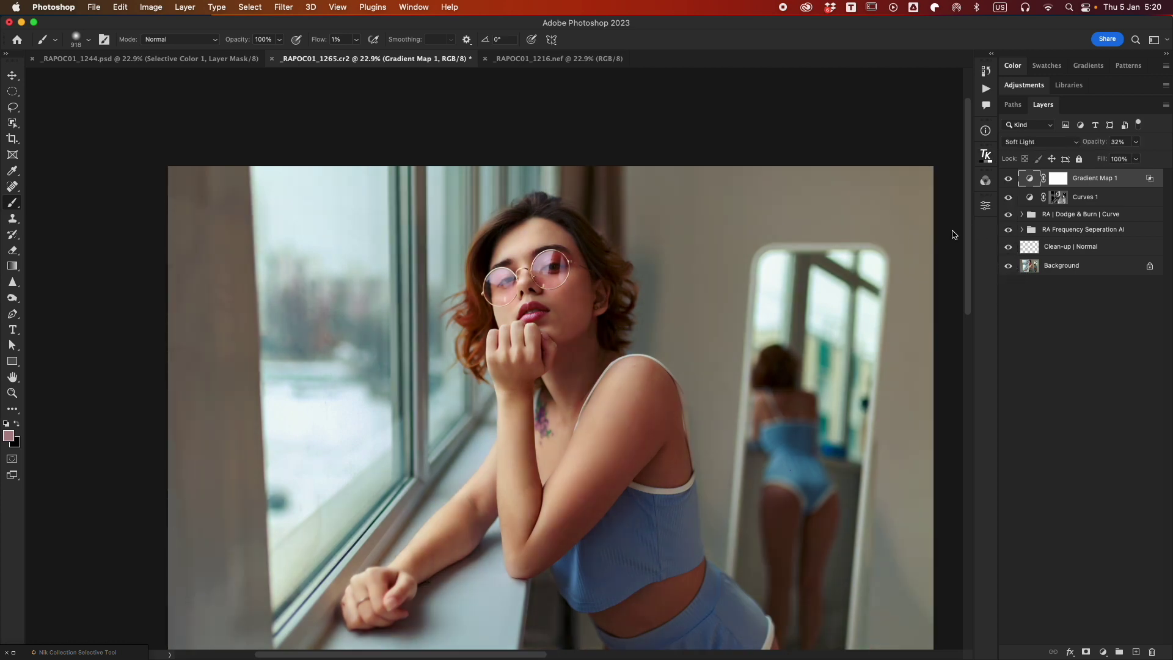
key("z")
left_click_drag(576, 308, 517, 306)
left_click_drag(645, 373, 679, 382)
key("b")
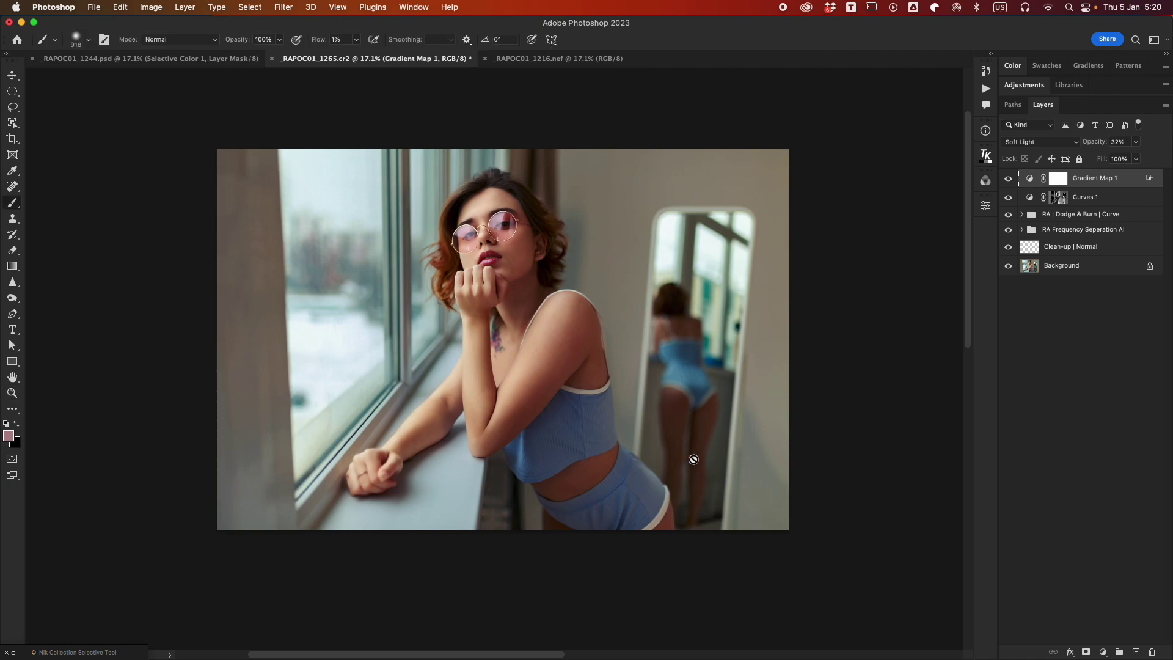